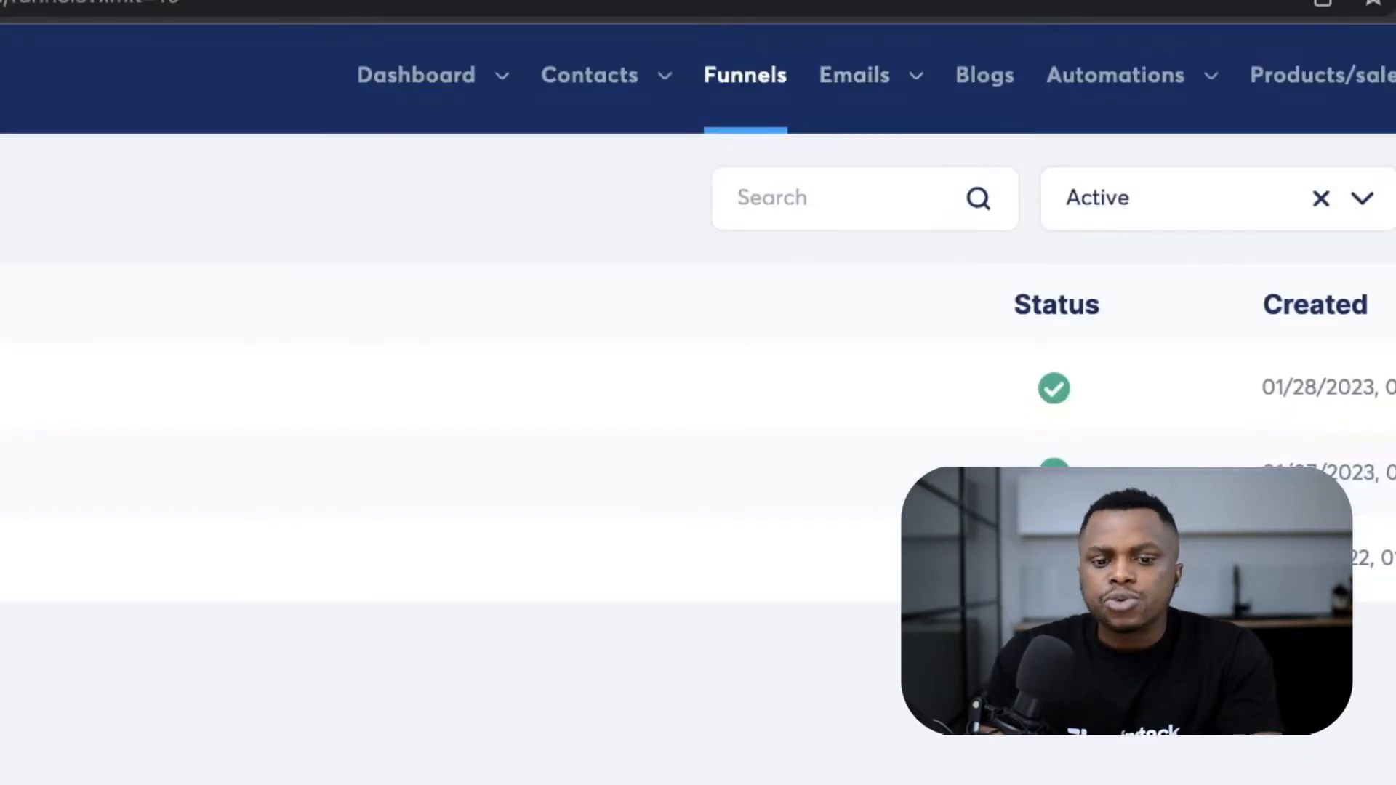
Step: Create a contact tag named "test tag"
{"action": "mouse_move", "coordinate": [604, 75]}
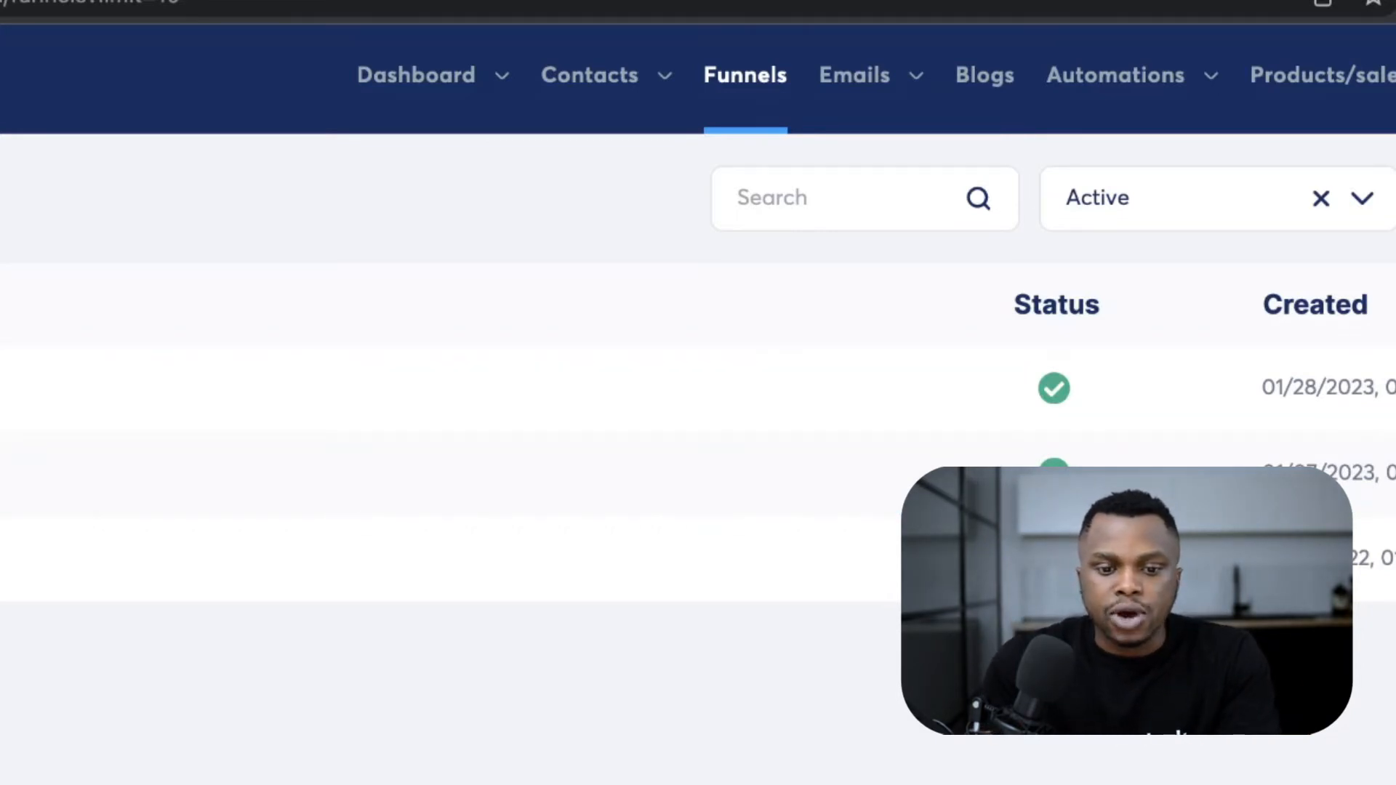
{"action": "left_click", "coordinate": [583, 204]}
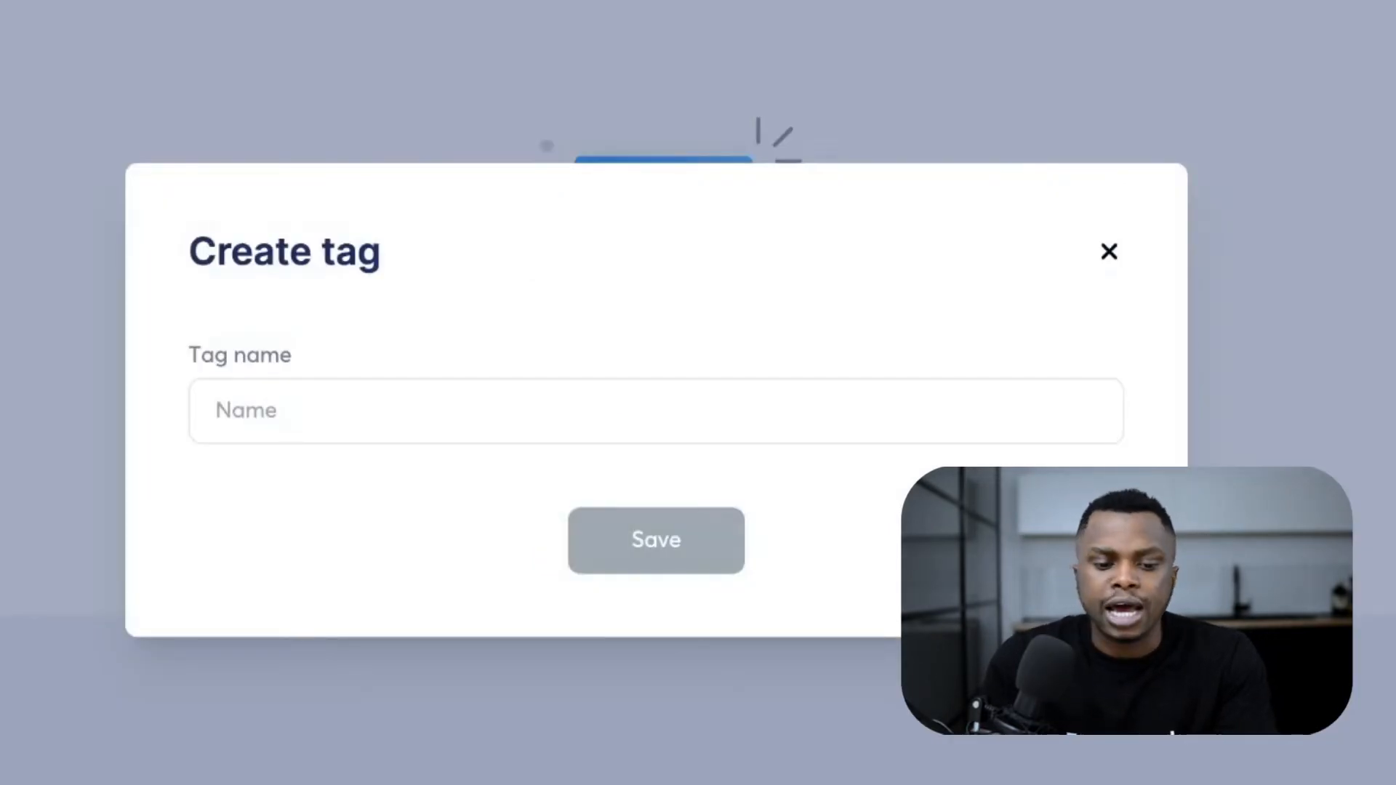
{"action": "left_click", "coordinate": [245, 411]}
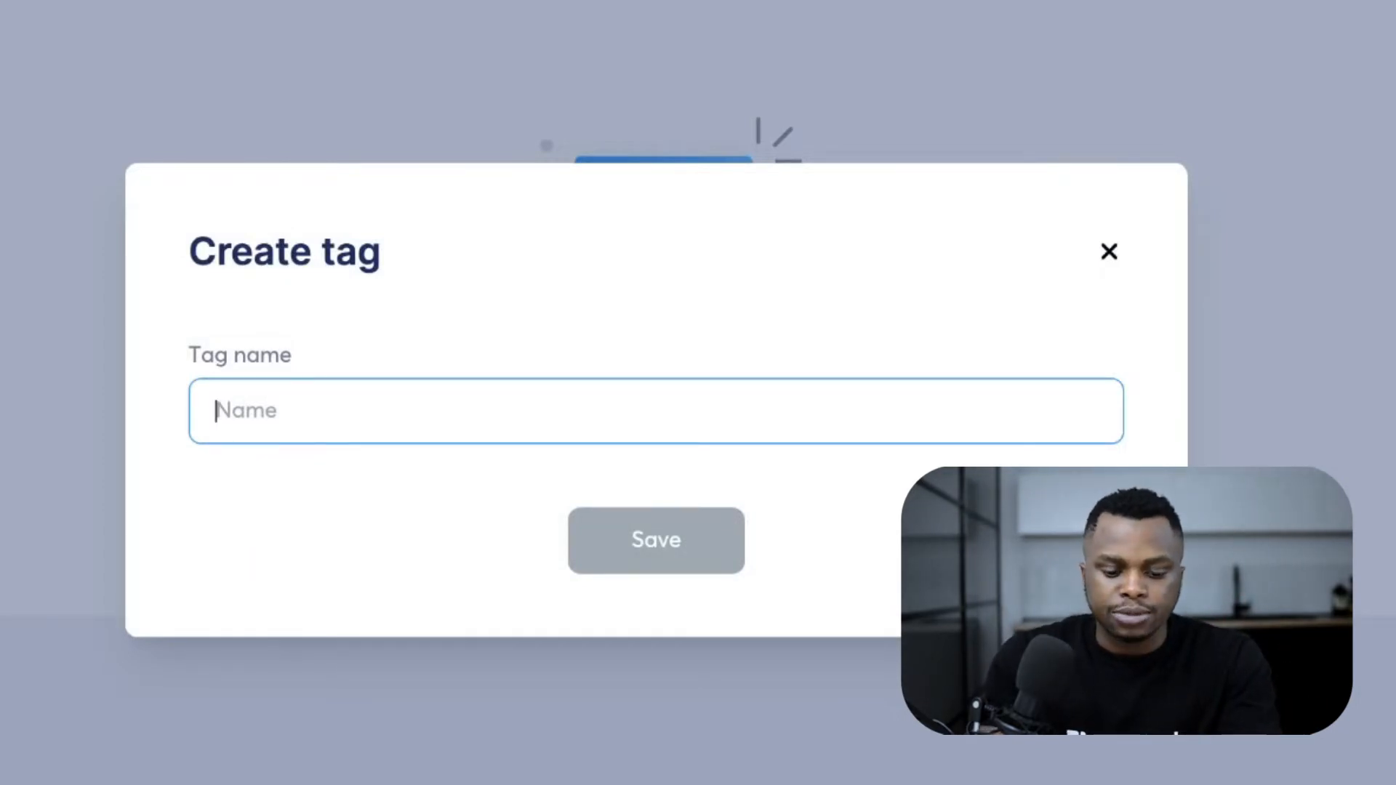
{"action": "type", "text": "test tag"}
{"action": "key", "text": "Return"}
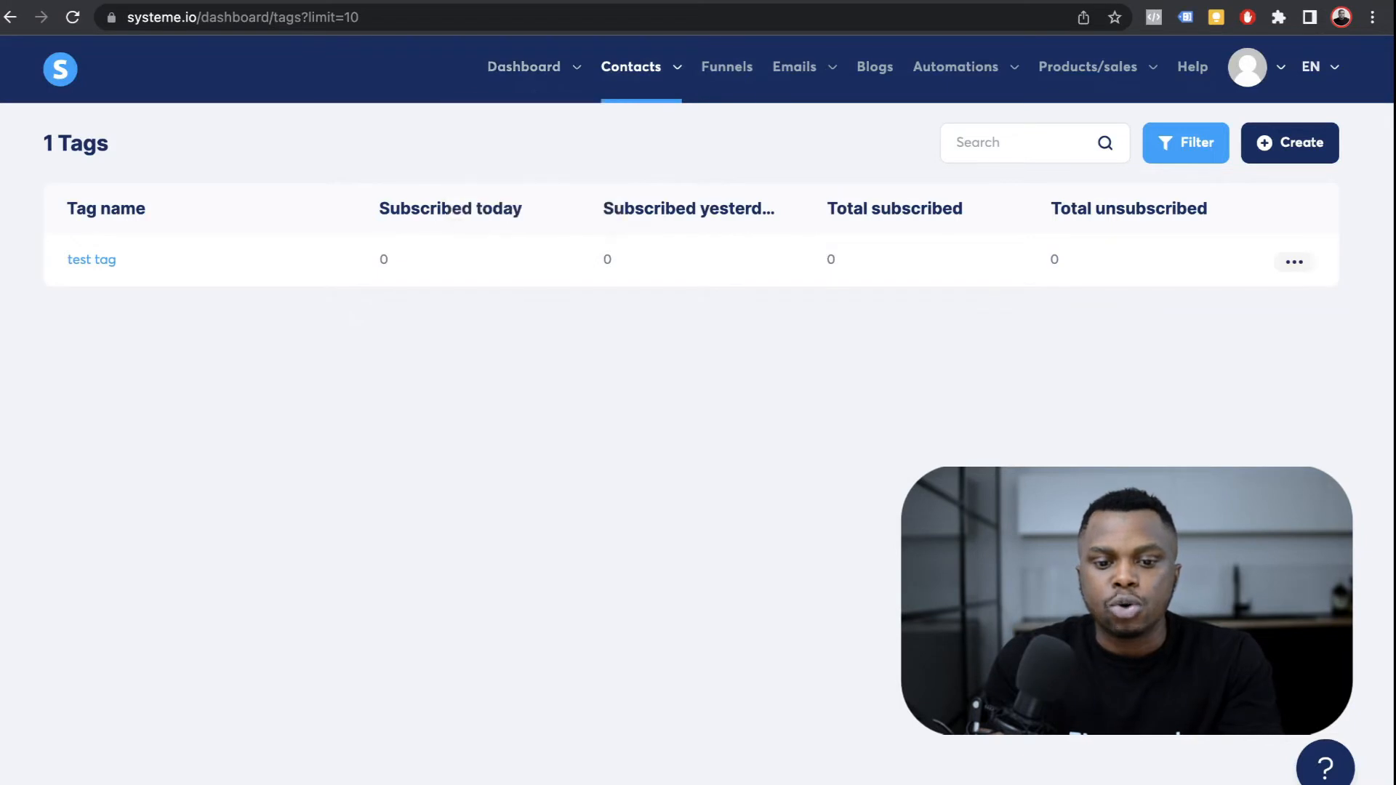
Step: Start an automation rule on the Newsletter funnel's Squeeze page with the "Funnel step form subscribed" trigger
{"action": "left_click", "coordinate": [727, 67]}
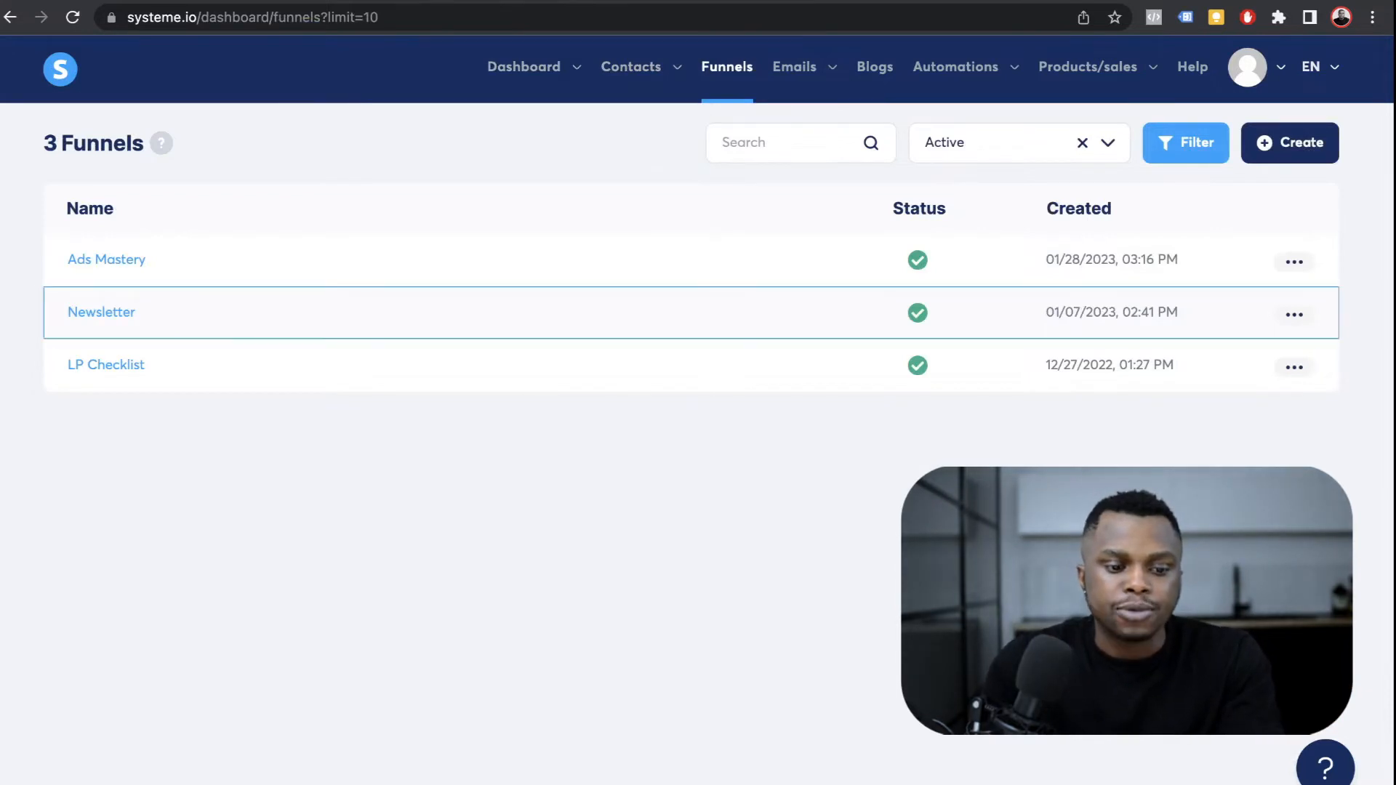
{"action": "left_click", "coordinate": [101, 313]}
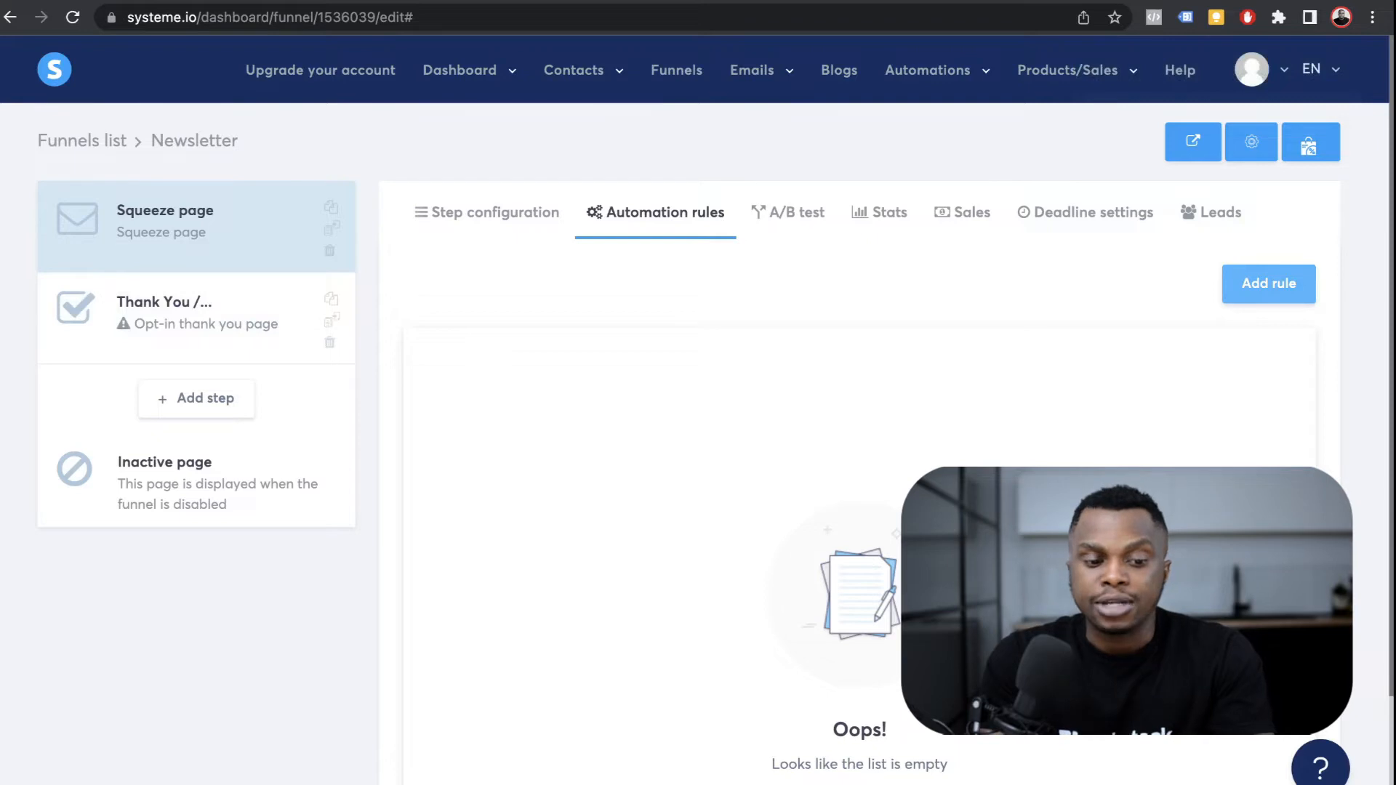
{"action": "left_click", "coordinate": [1269, 283]}
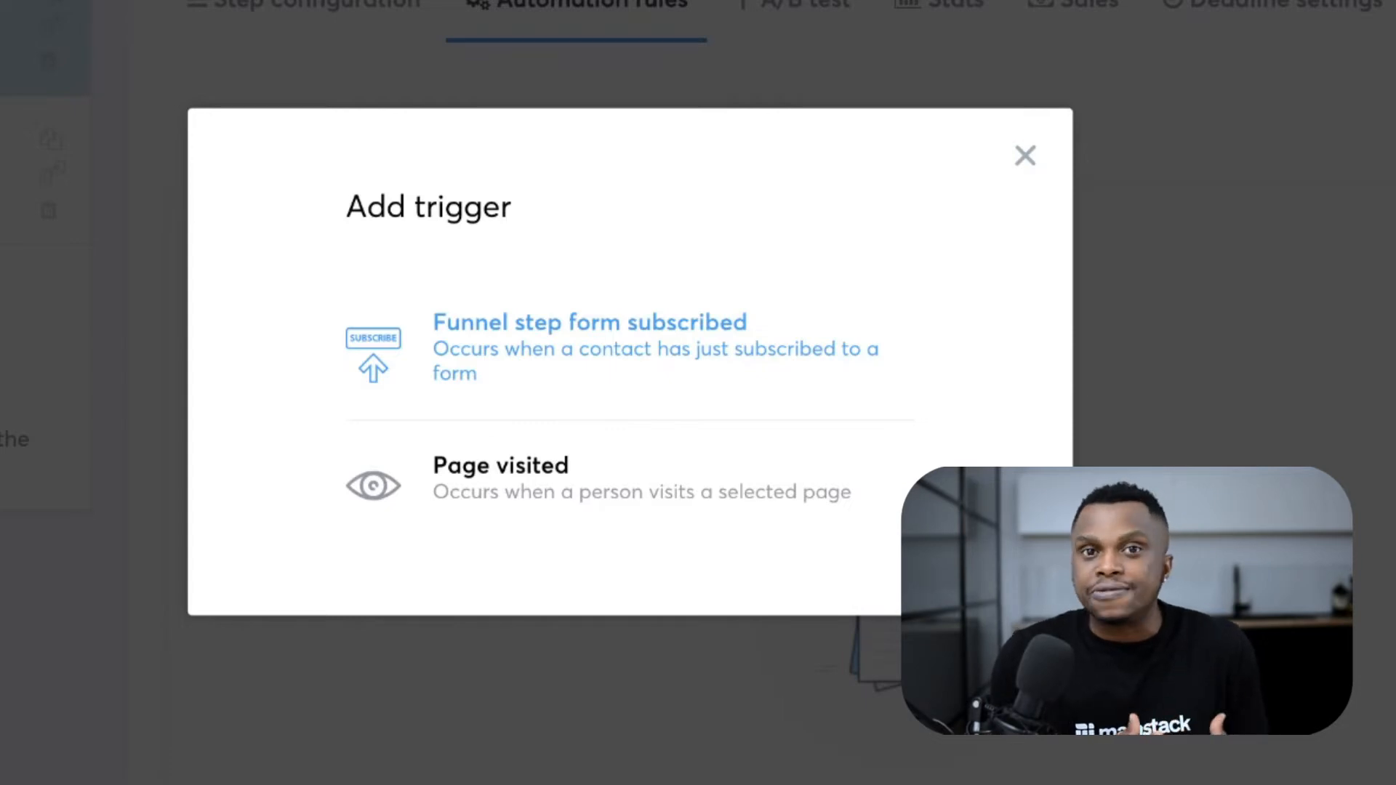
{"action": "left_click", "coordinate": [590, 347]}
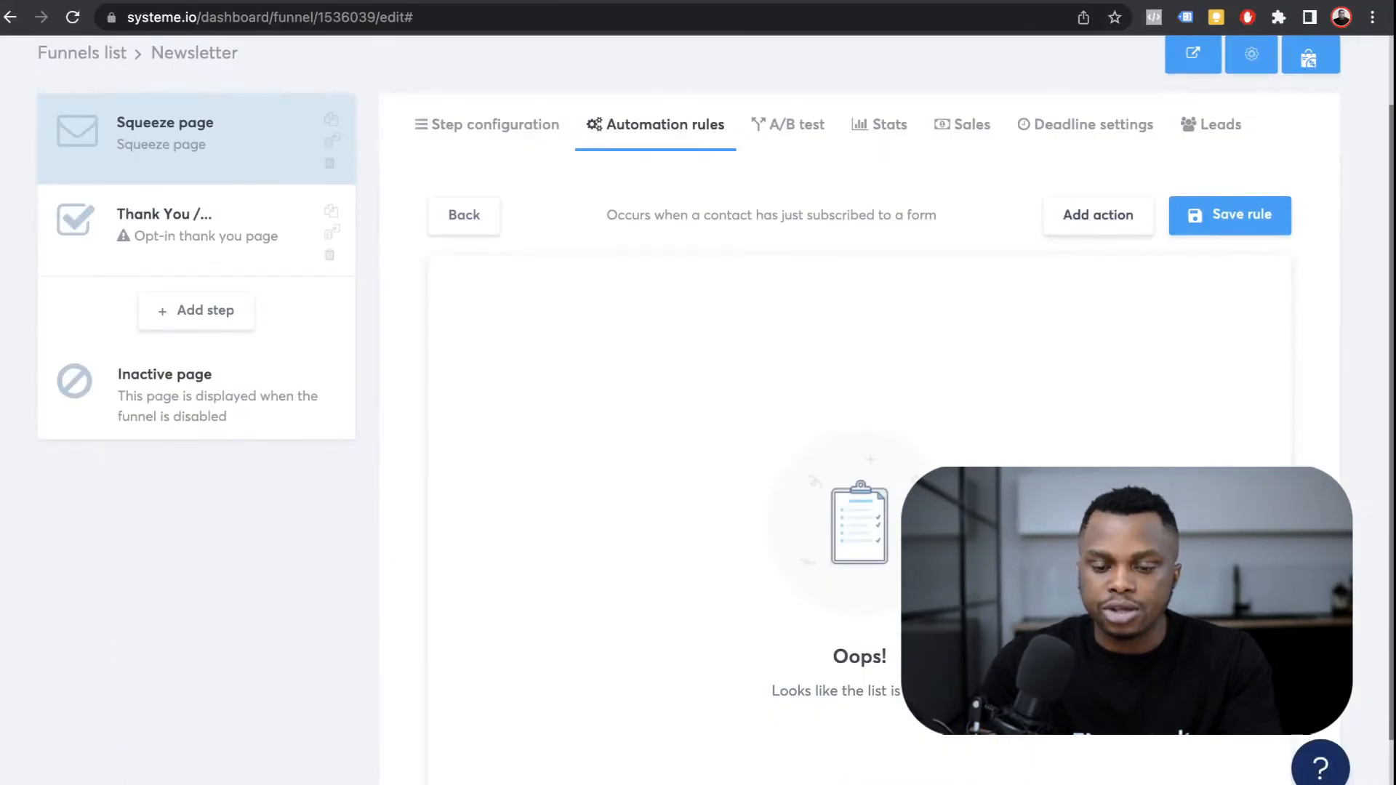
Step: Give the rule an "Add a tag" action that uses "test tag", and save the rule
{"action": "left_click", "coordinate": [1098, 216]}
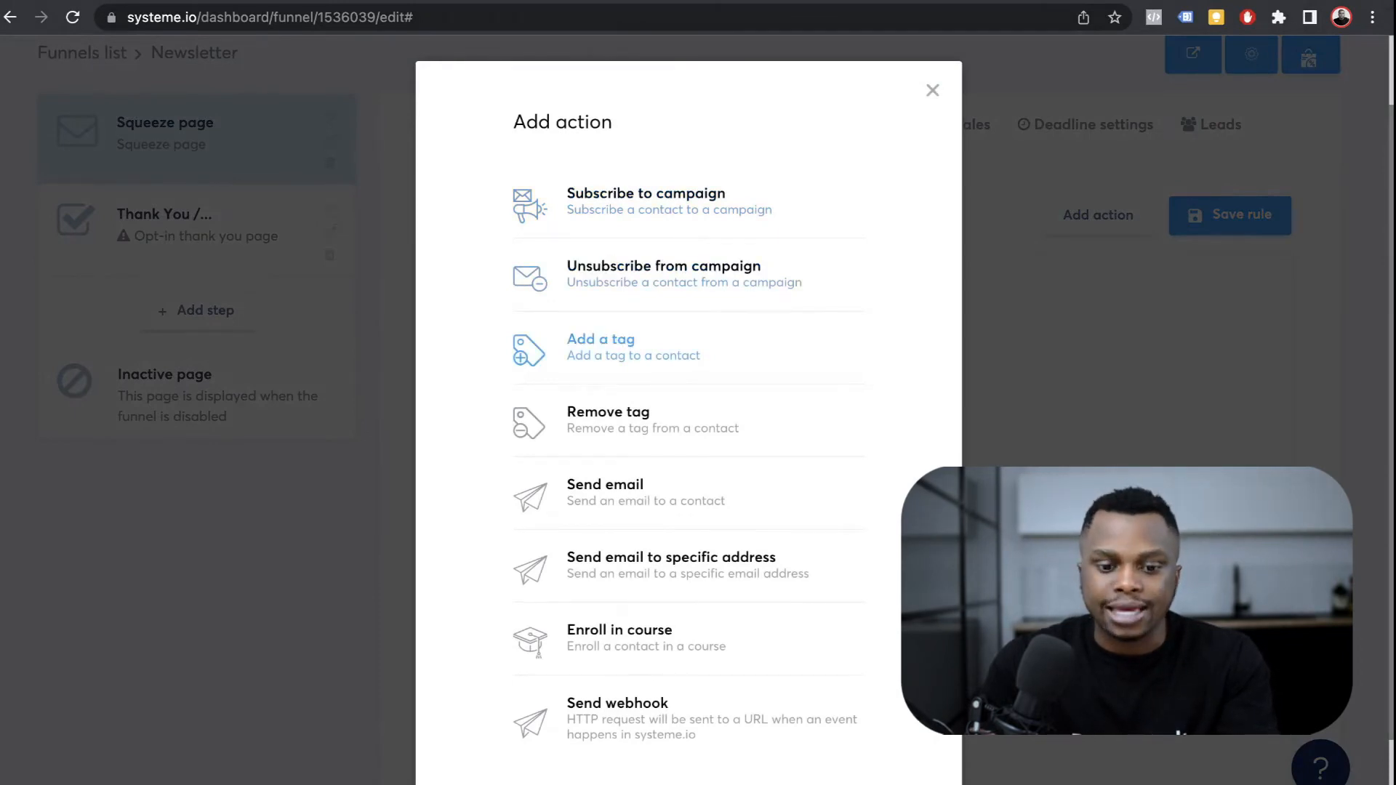
{"action": "left_click", "coordinate": [601, 347]}
{"action": "left_click", "coordinate": [1027, 420]}
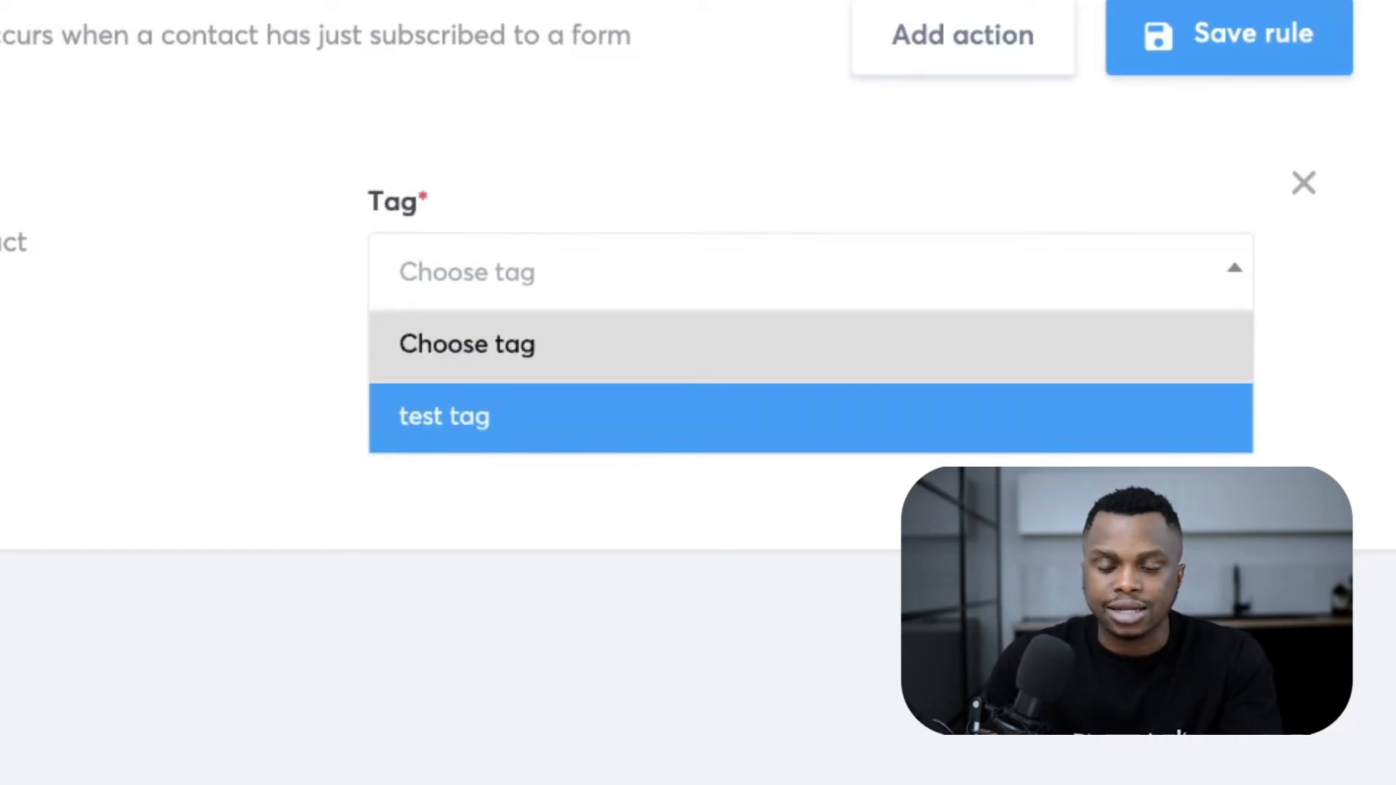
{"action": "left_click", "coordinate": [445, 417]}
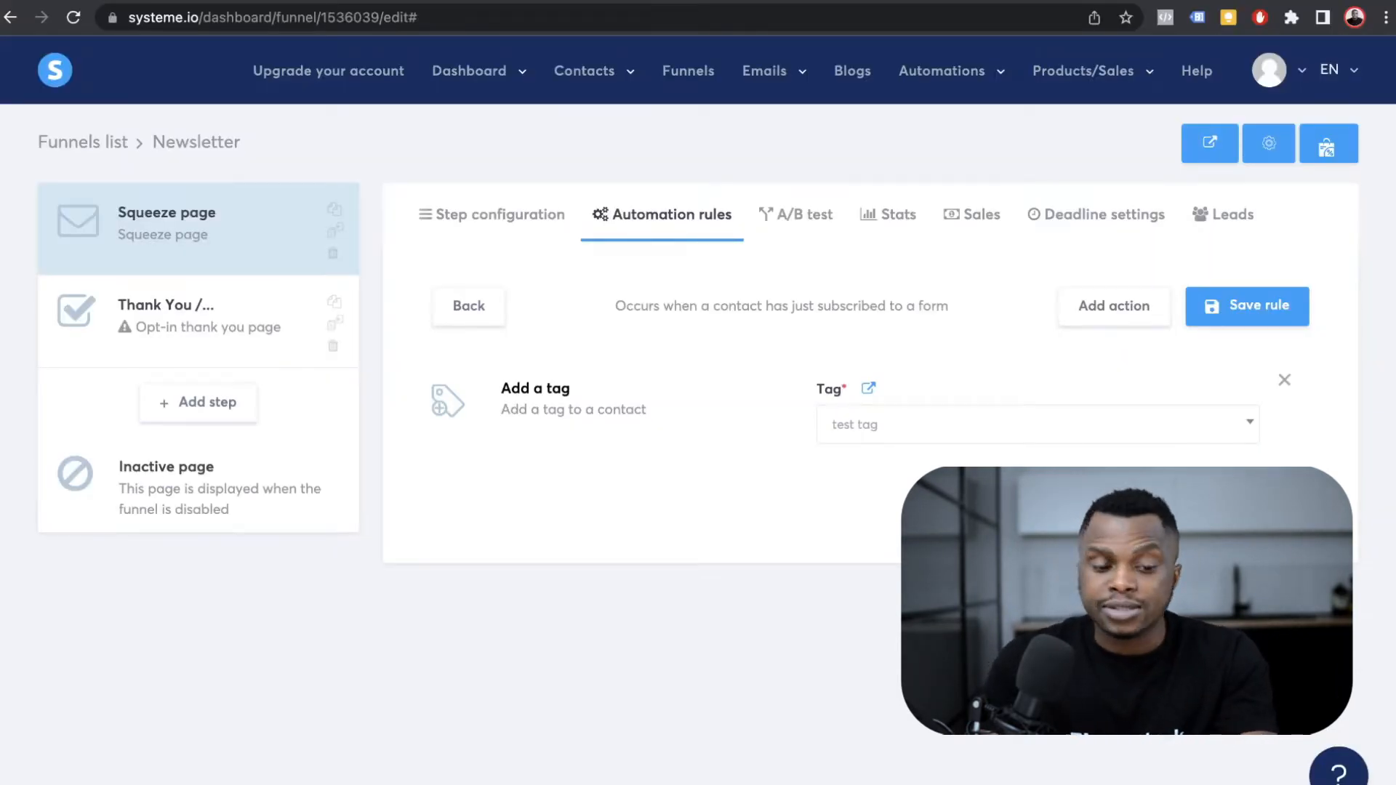
{"action": "left_click", "coordinate": [1247, 306]}
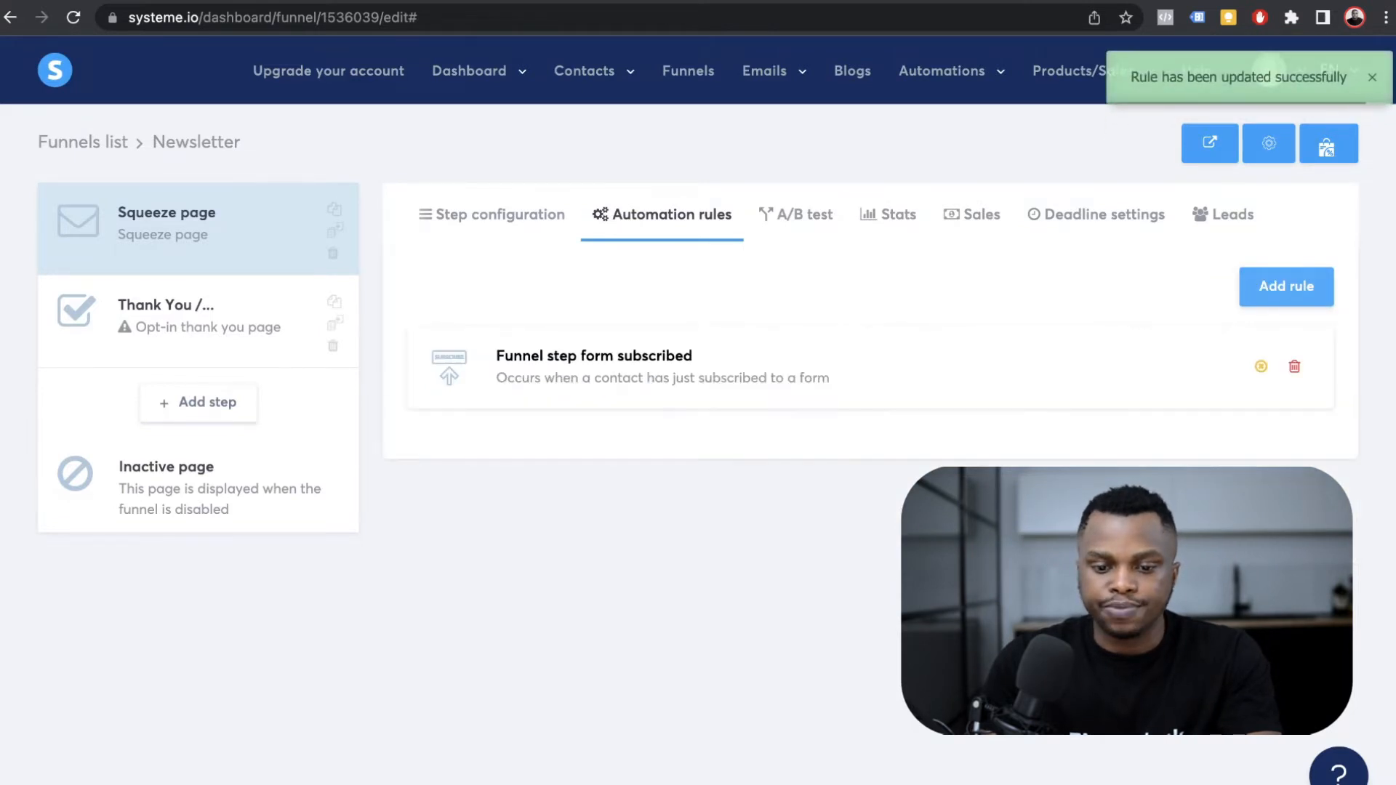
Step: Create an email campaign named "Test Camapign"
{"action": "mouse_move", "coordinate": [942, 71]}
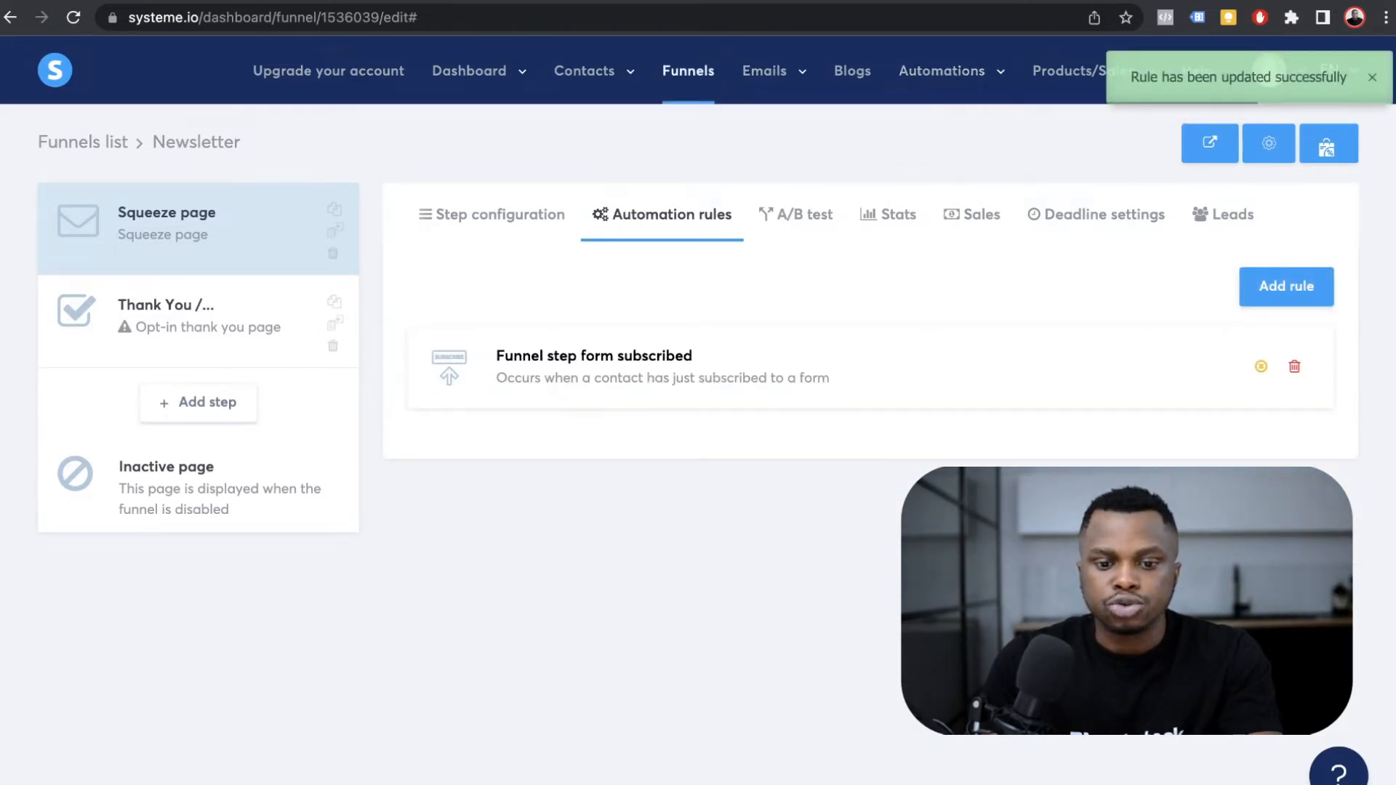
{"action": "mouse_move", "coordinate": [765, 70]}
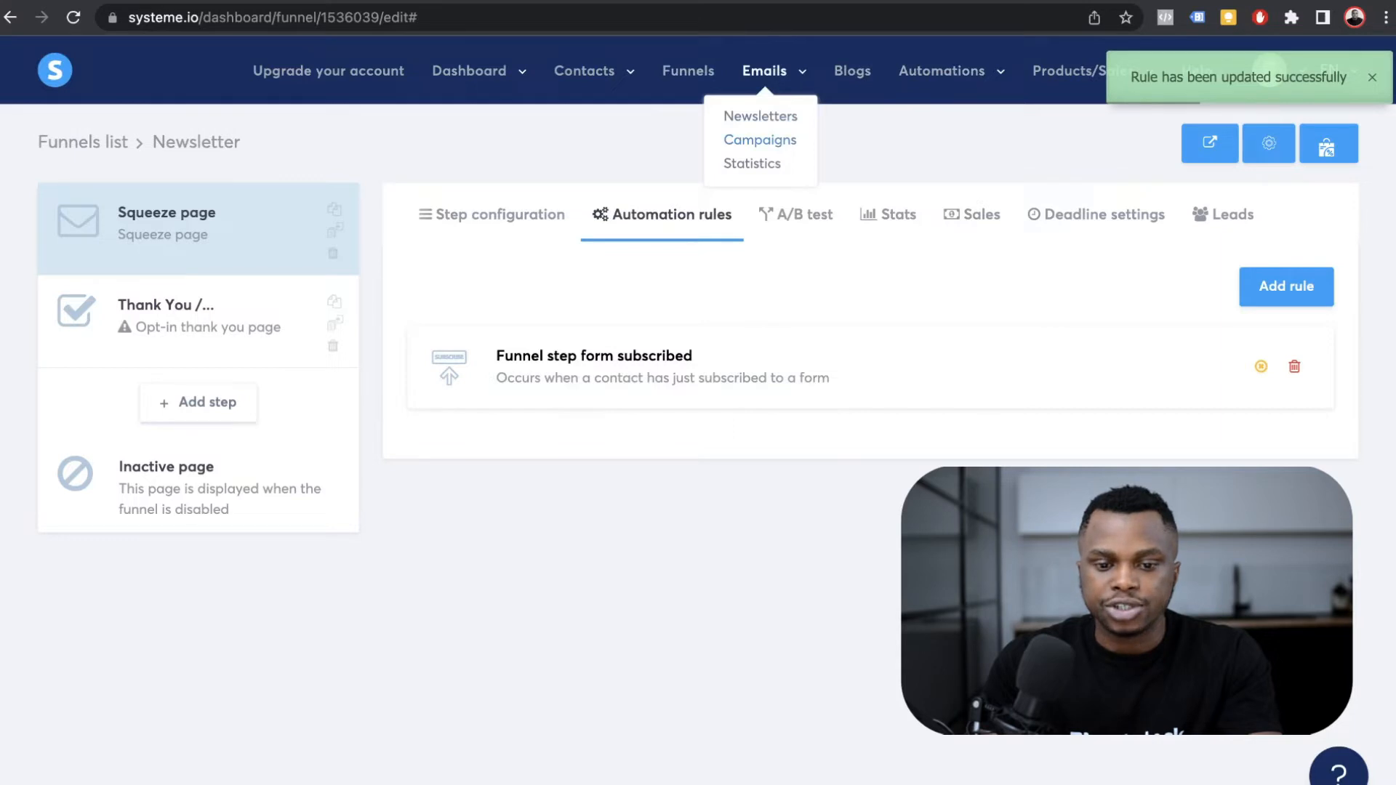
{"action": "left_click", "coordinate": [760, 140]}
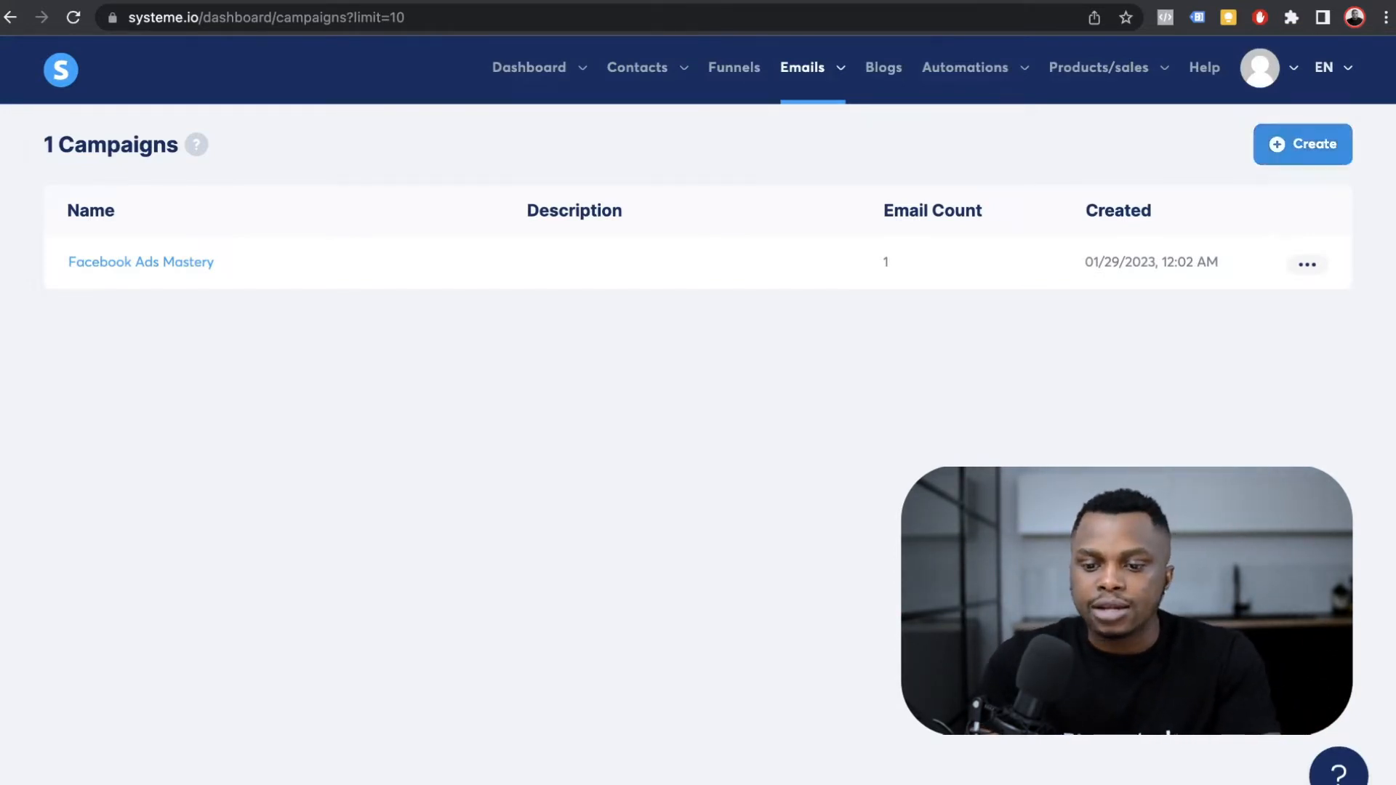
{"action": "left_click", "coordinate": [1302, 144]}
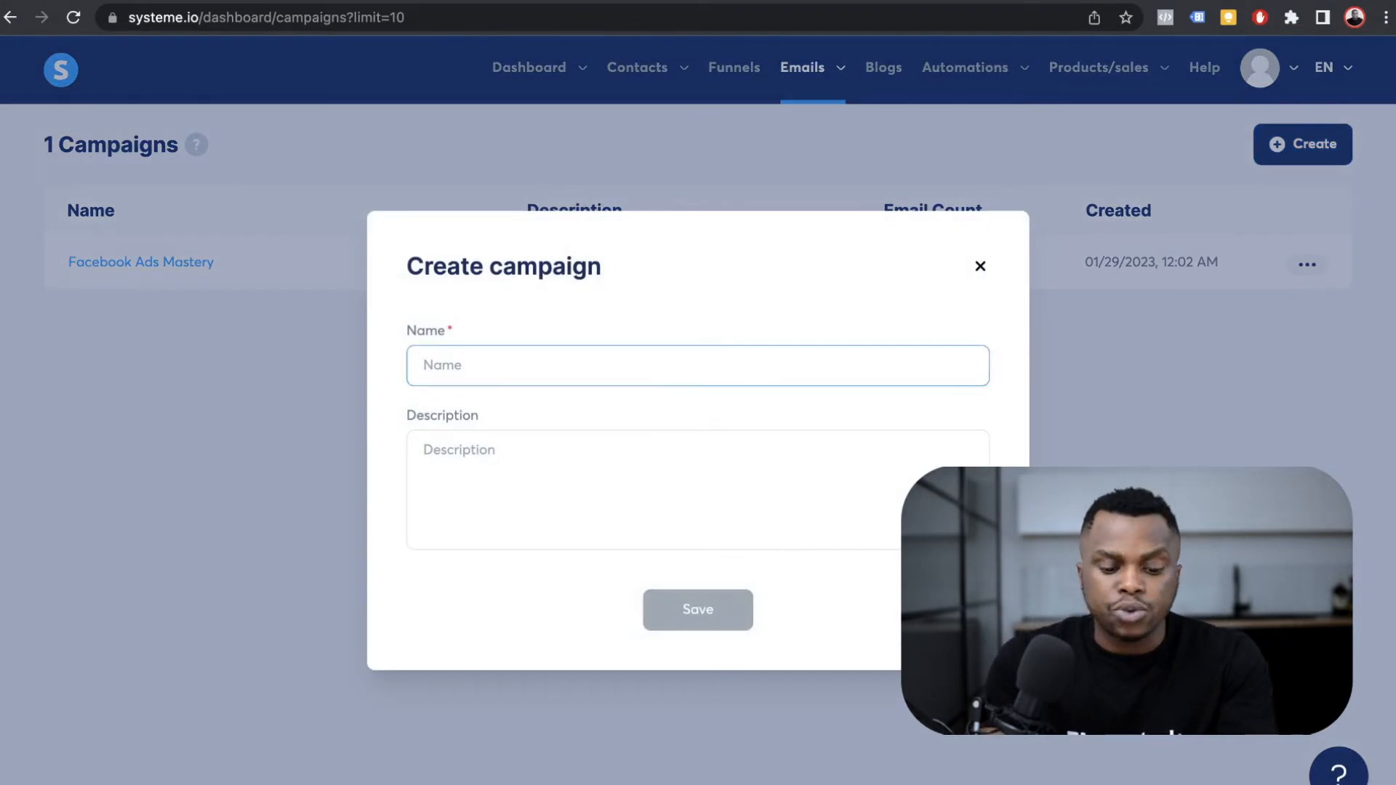
{"action": "type", "text": "Te"}
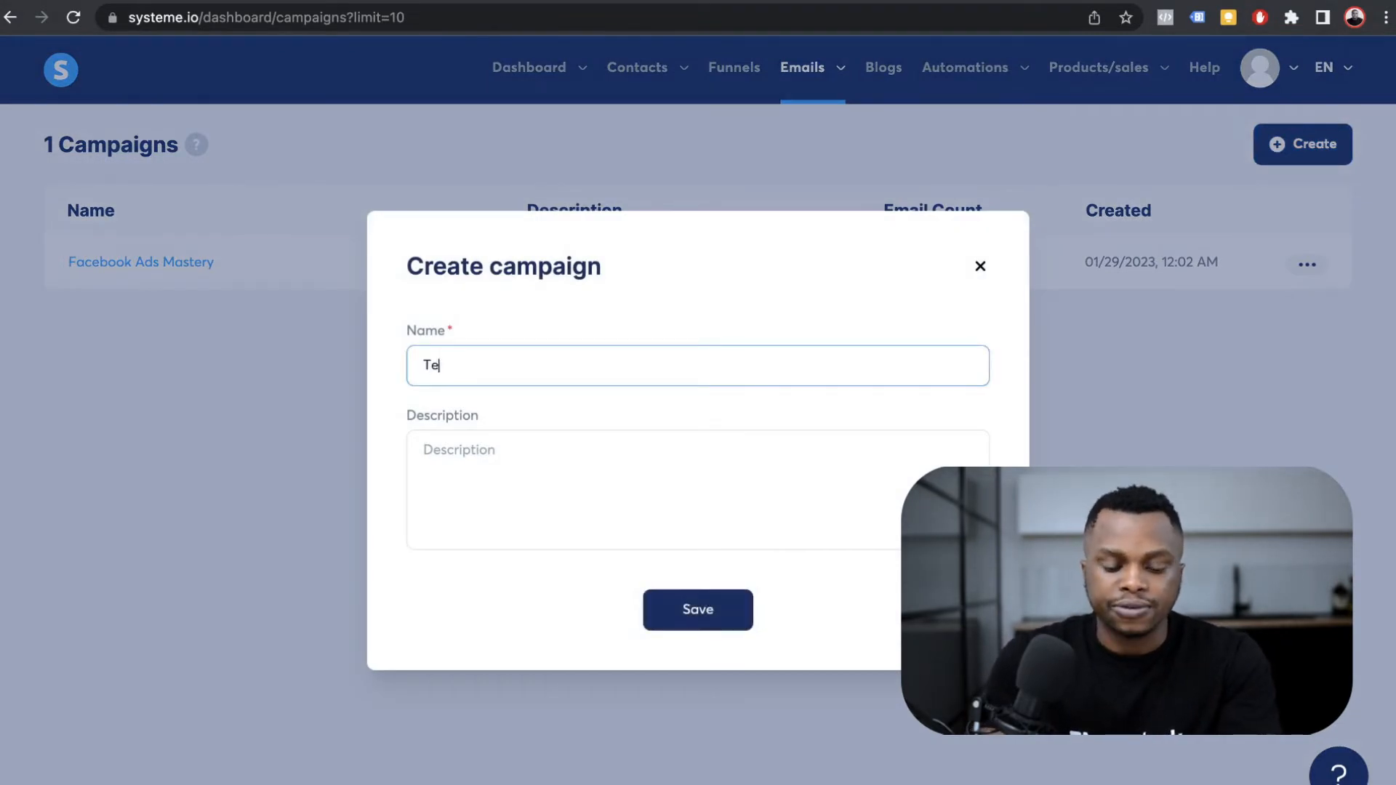
{"action": "type", "text": "st Camapign"}
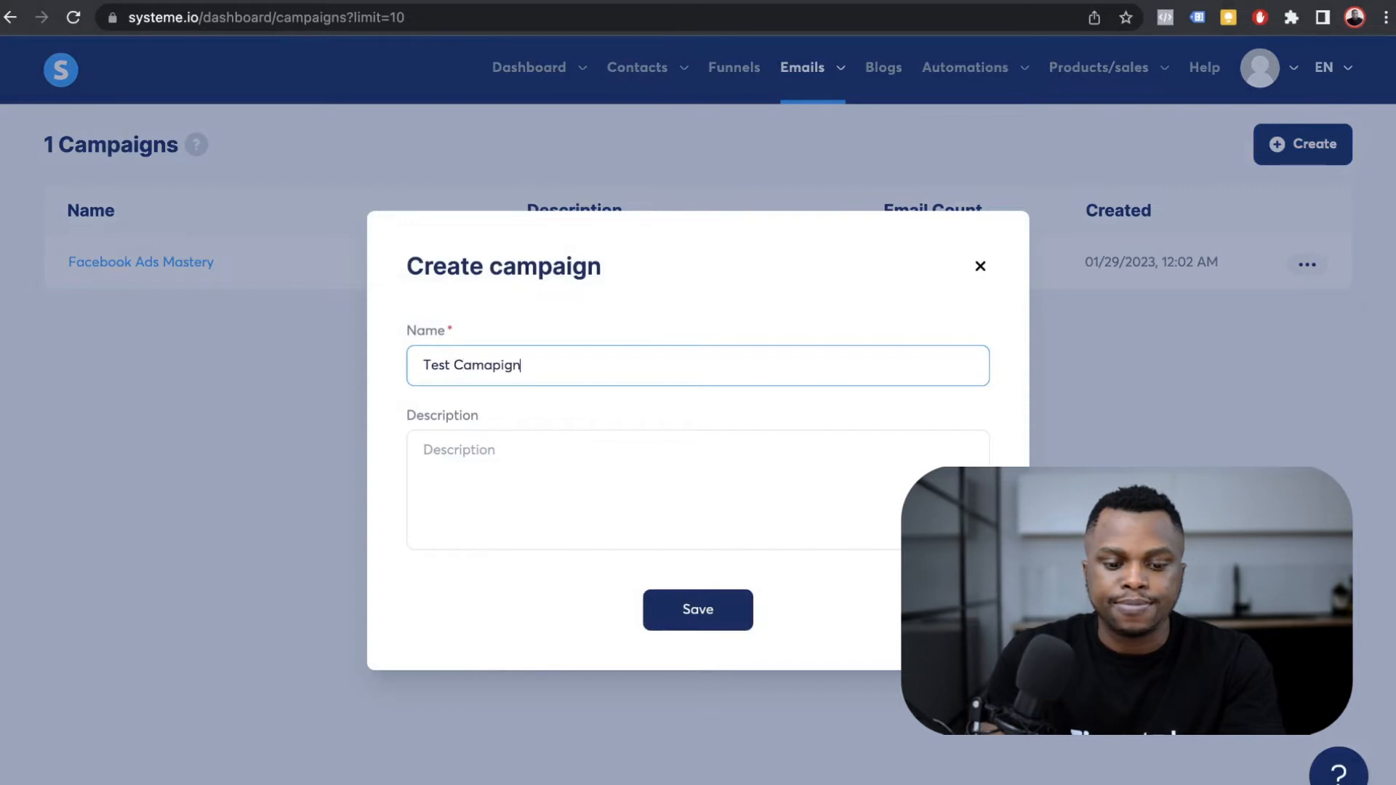
{"action": "left_click", "coordinate": [698, 609]}
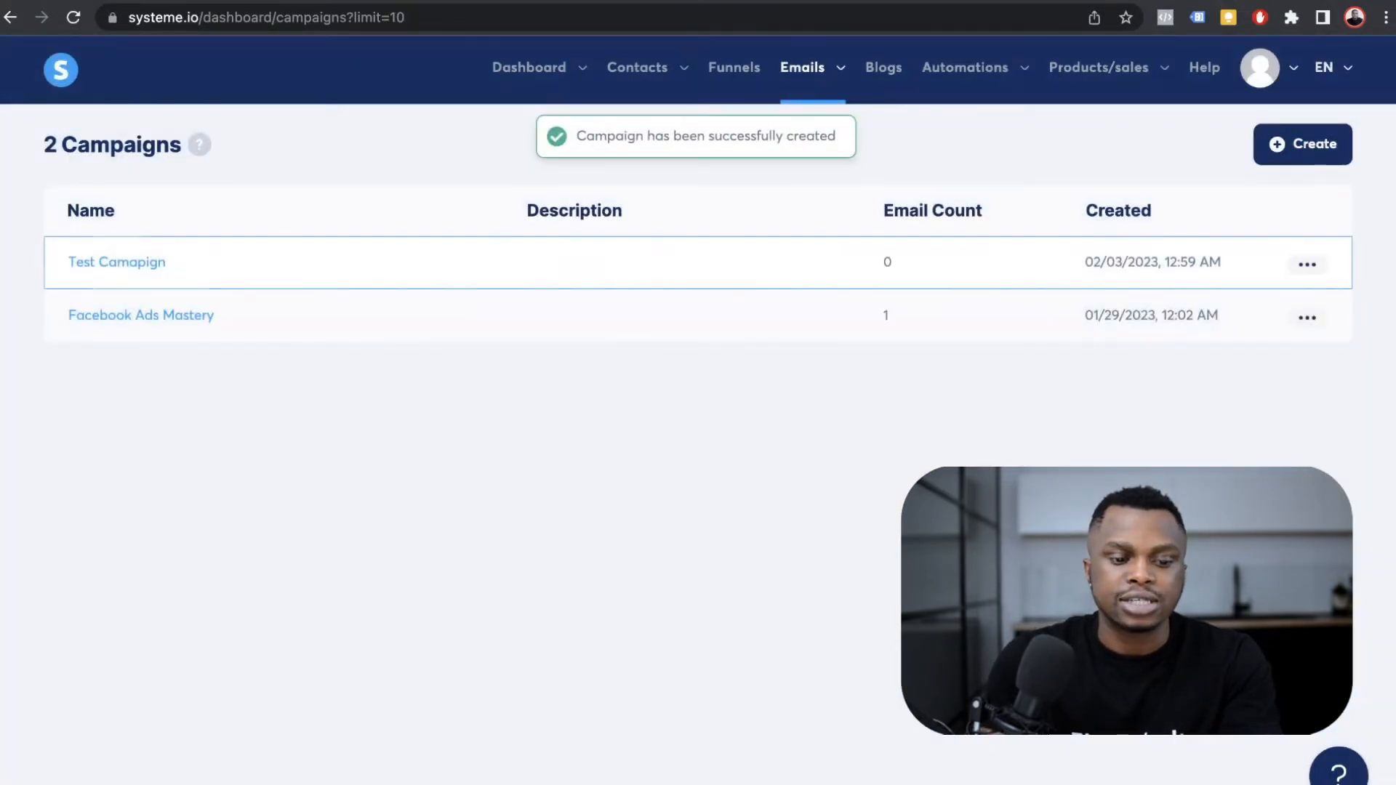
Step: Start a new email in the Test Camapign campaign and change the surname in the sender name
{"action": "mouse_move", "coordinate": [149, 263]}
{"action": "left_mouse_down"}
{"action": "mouse_move", "coordinate": [158, 322]}
{"action": "mouse_move", "coordinate": [149, 262]}
{"action": "left_mouse_up"}
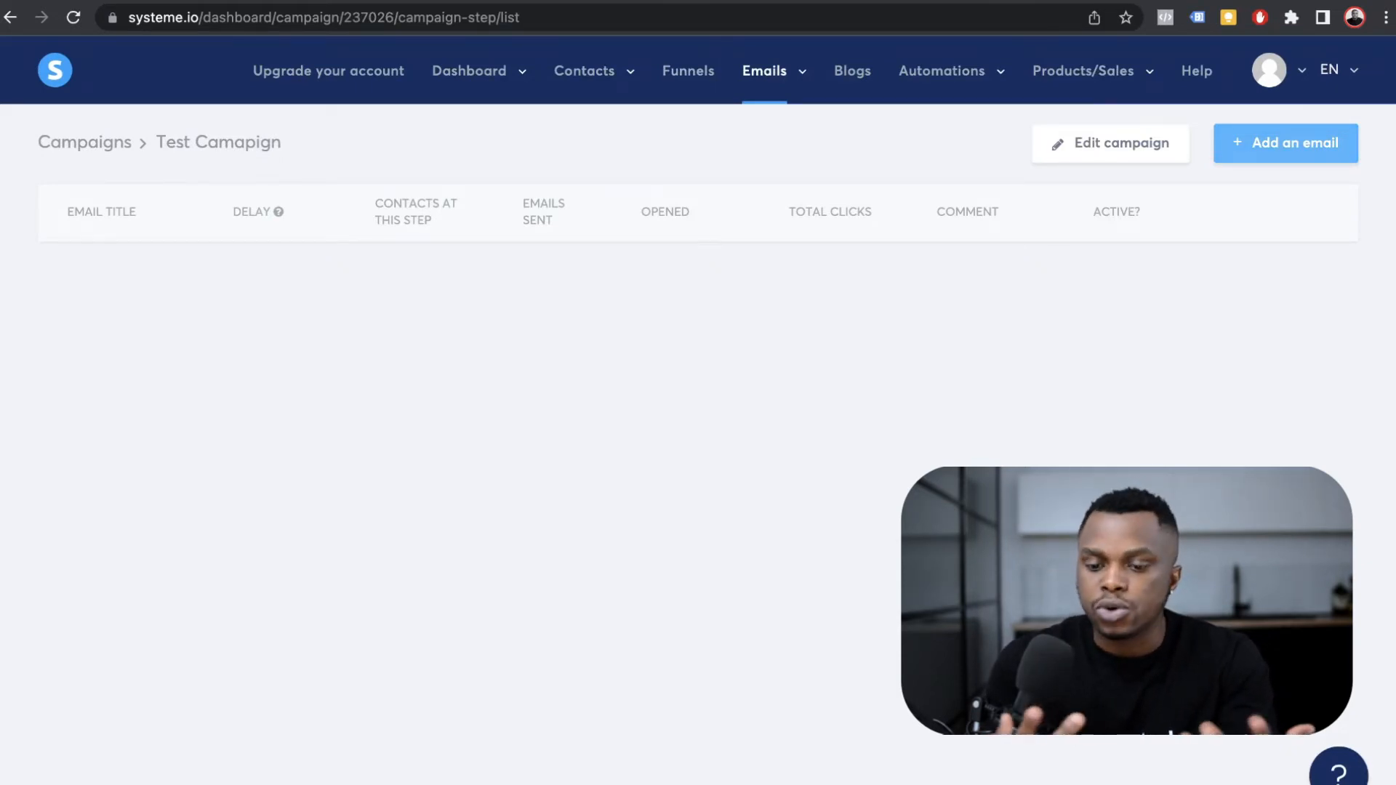
{"action": "left_click", "coordinate": [1286, 143]}
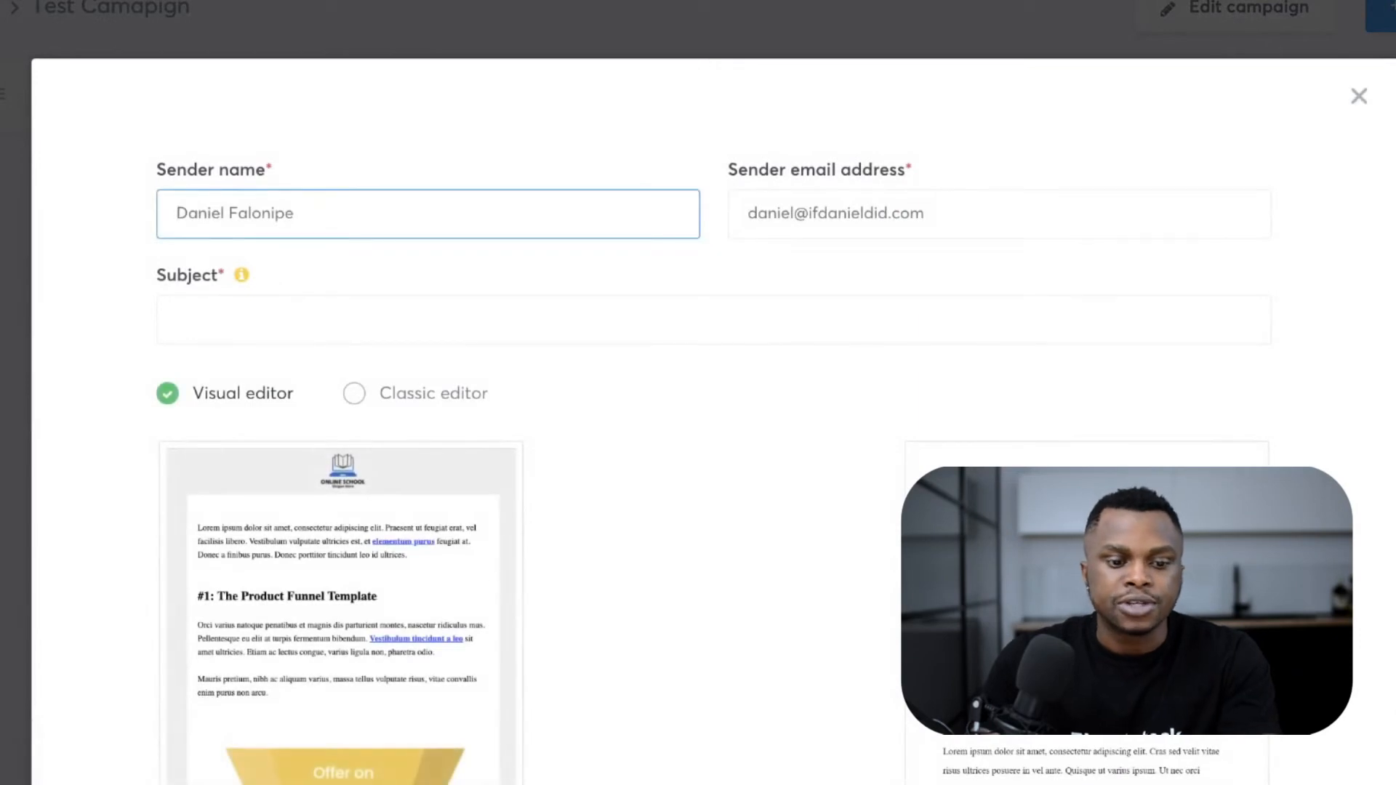
{"action": "left_click_drag", "start_coordinate": [295, 214], "coordinate": [229, 214]}
{"action": "key", "text": "BackSpace"}
{"action": "key", "text": "BackSpace"}
{"action": "type", "text": "Mor"}
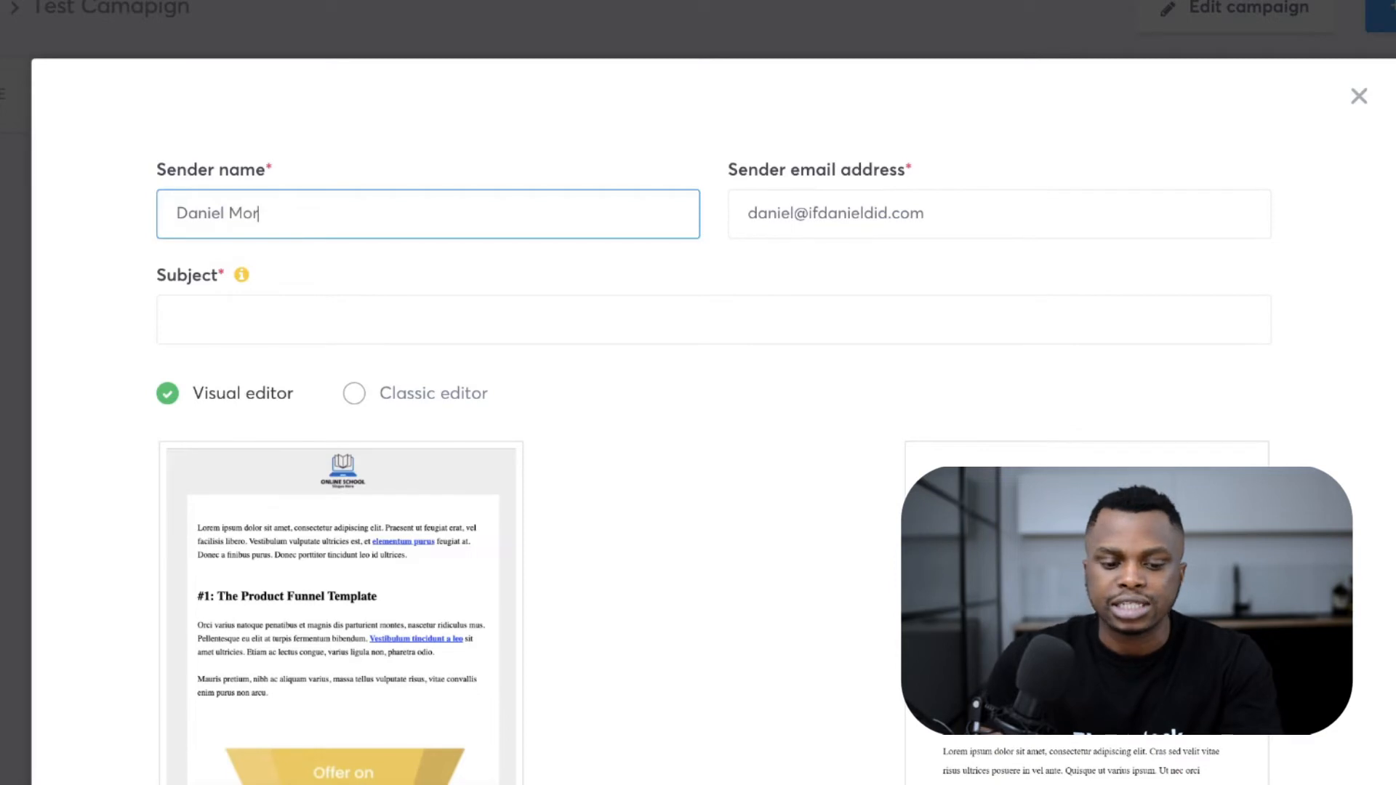
{"action": "scroll", "coordinate": [712, 437], "scroll_direction": "down", "scroll_amount": 2}
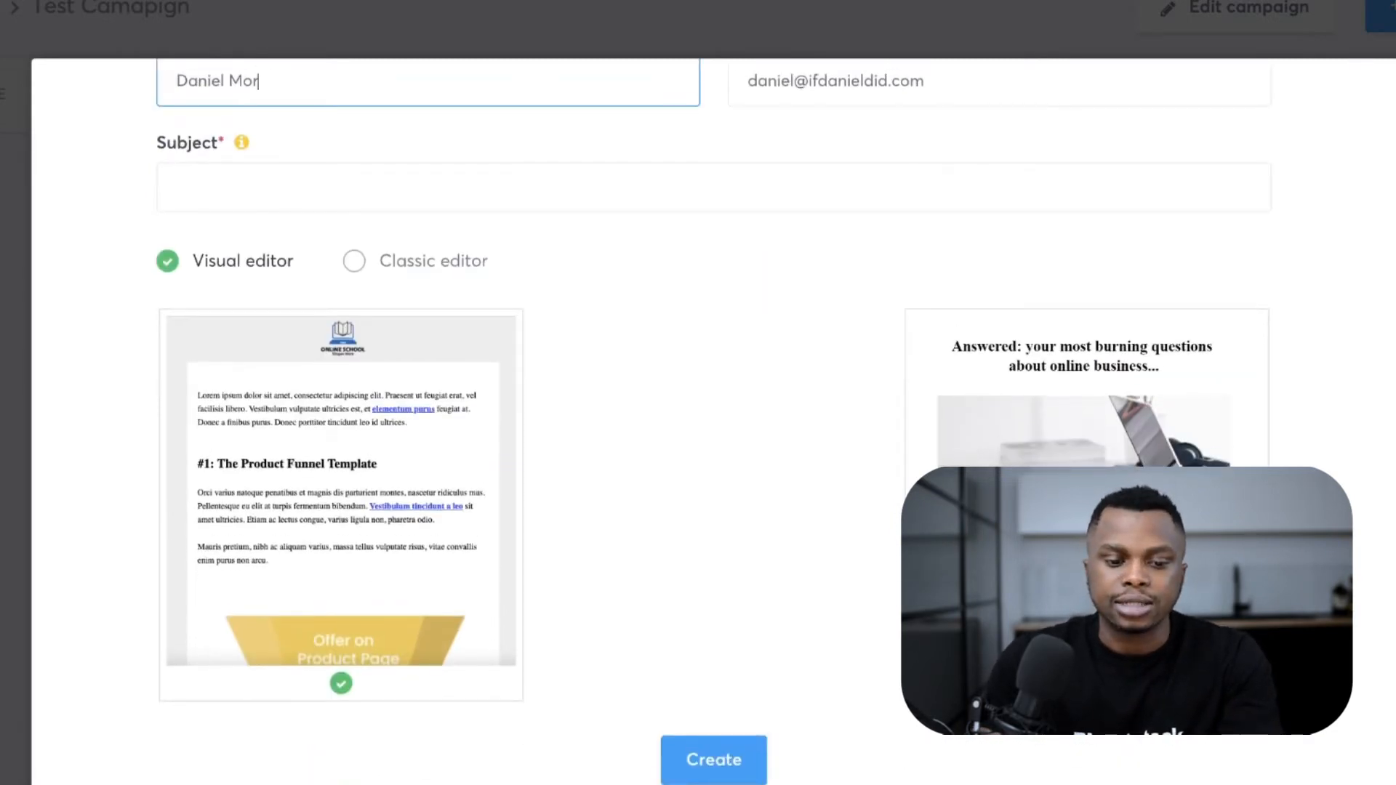
Step: Choose the Classic editor, set the subject to "Test Subject", and create the email
{"action": "left_click", "coordinate": [354, 261]}
{"action": "left_click", "coordinate": [718, 463]}
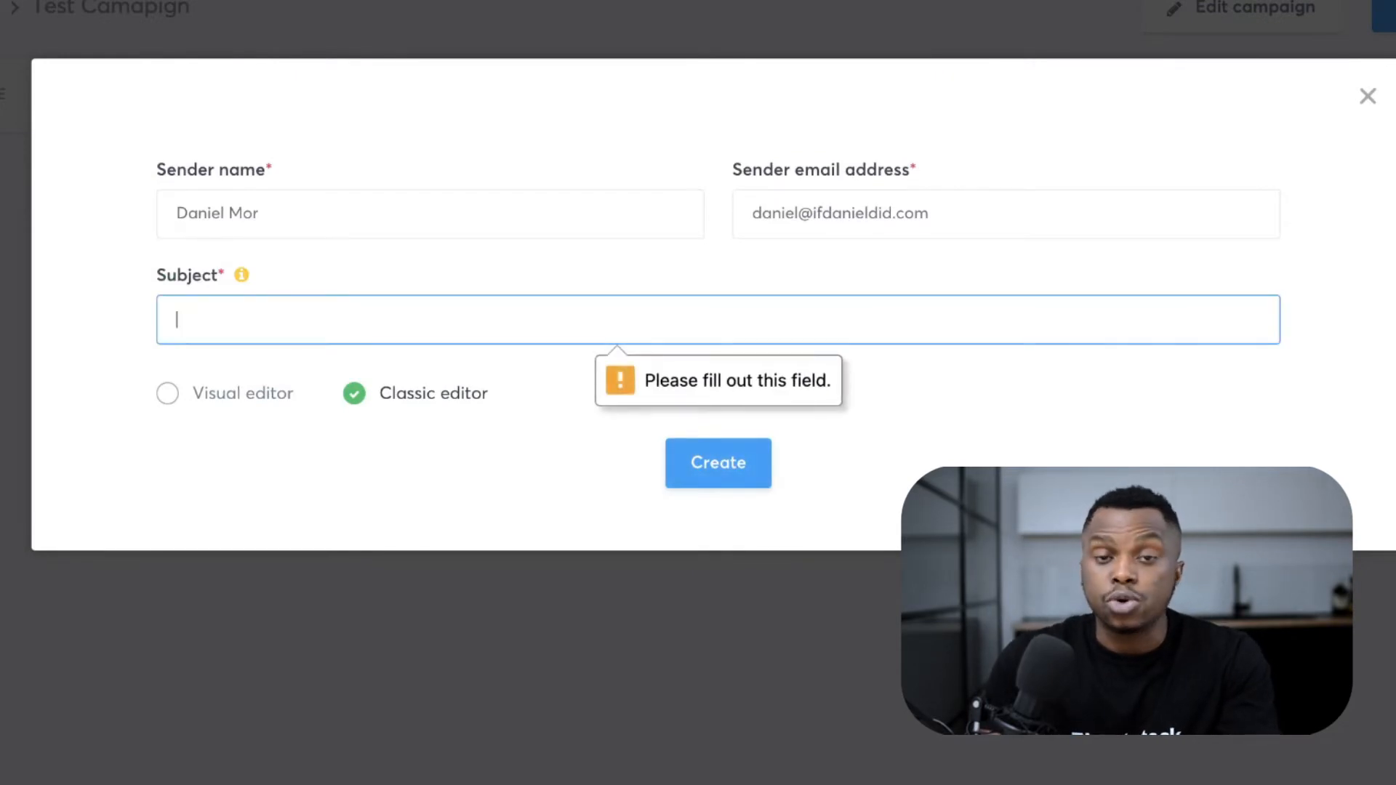
{"action": "type", "text": "Test"}
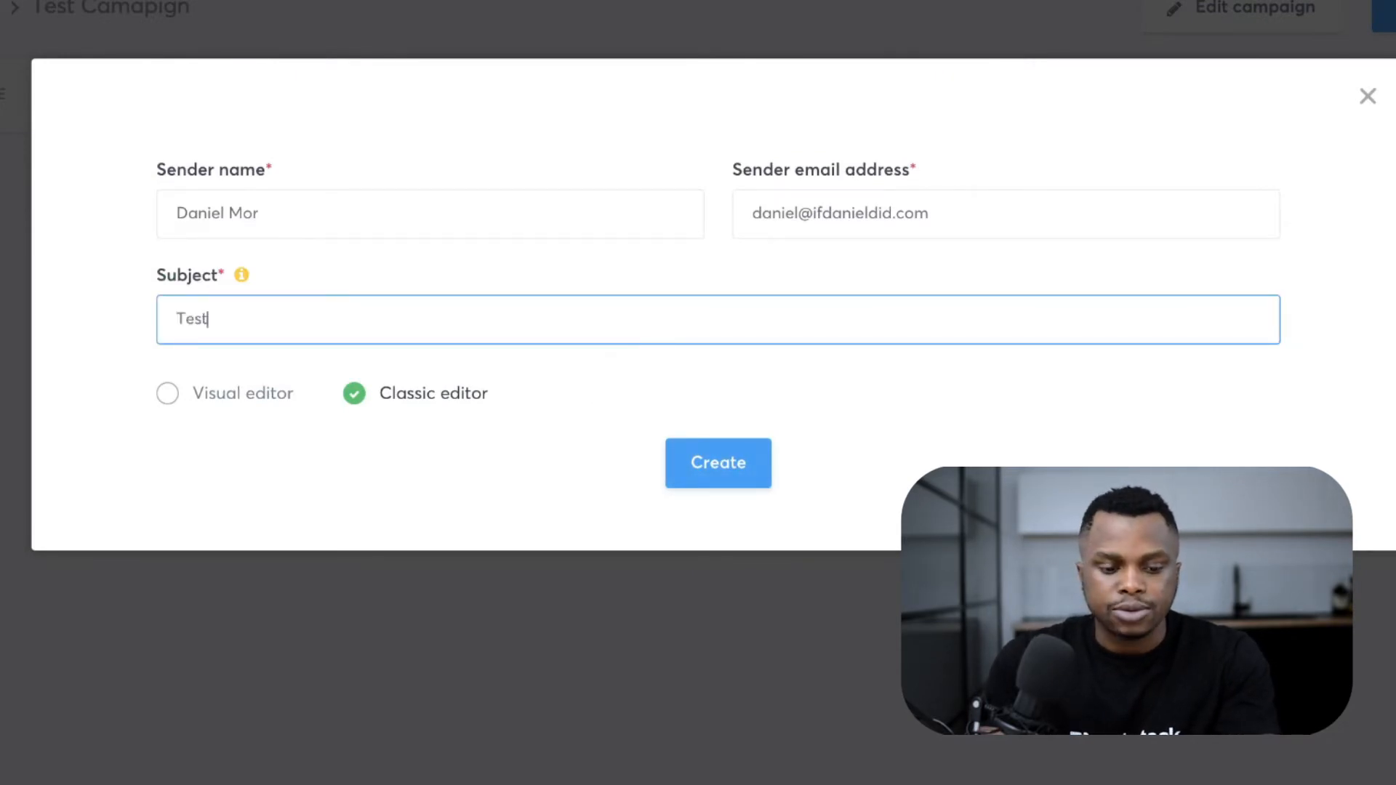
{"action": "type", "text": " Subject"}
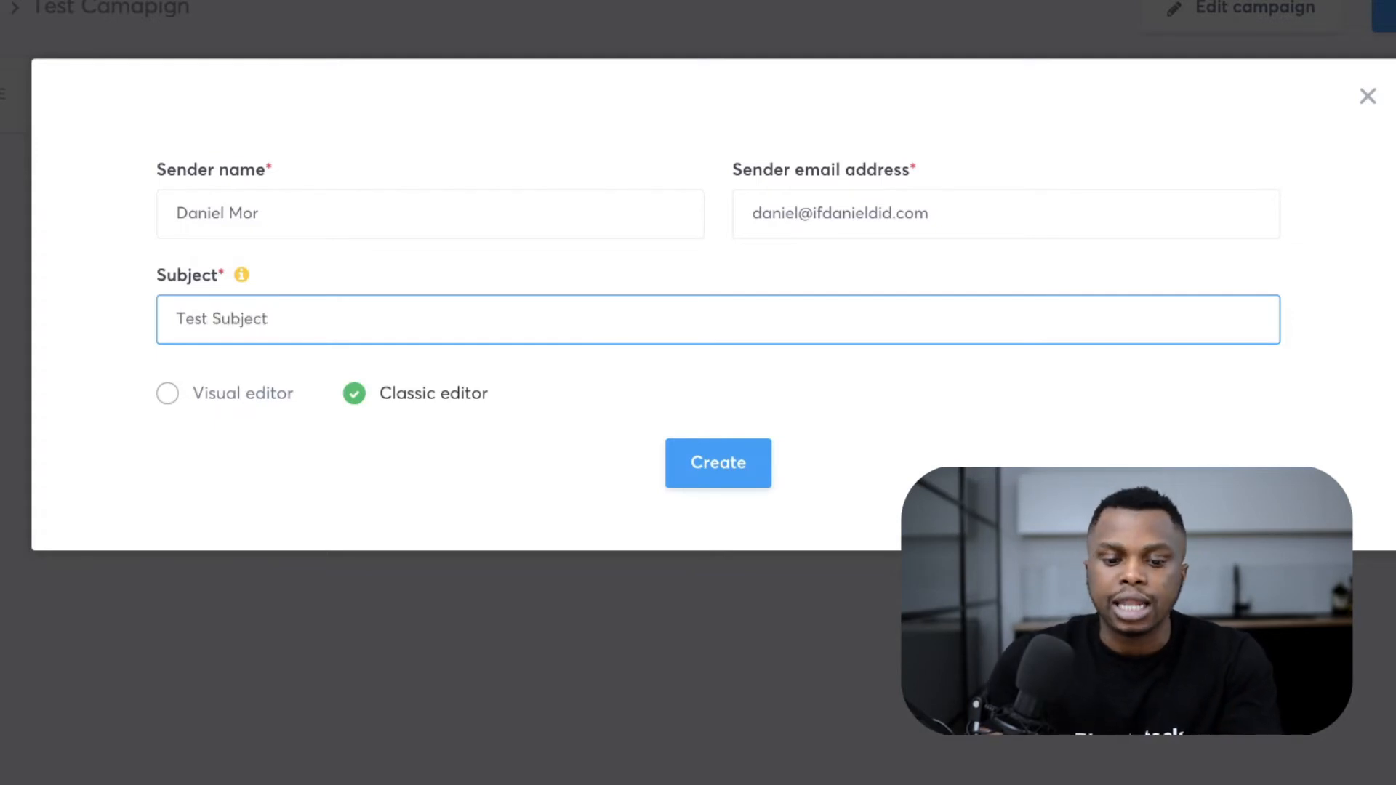
{"action": "left_click", "coordinate": [718, 463]}
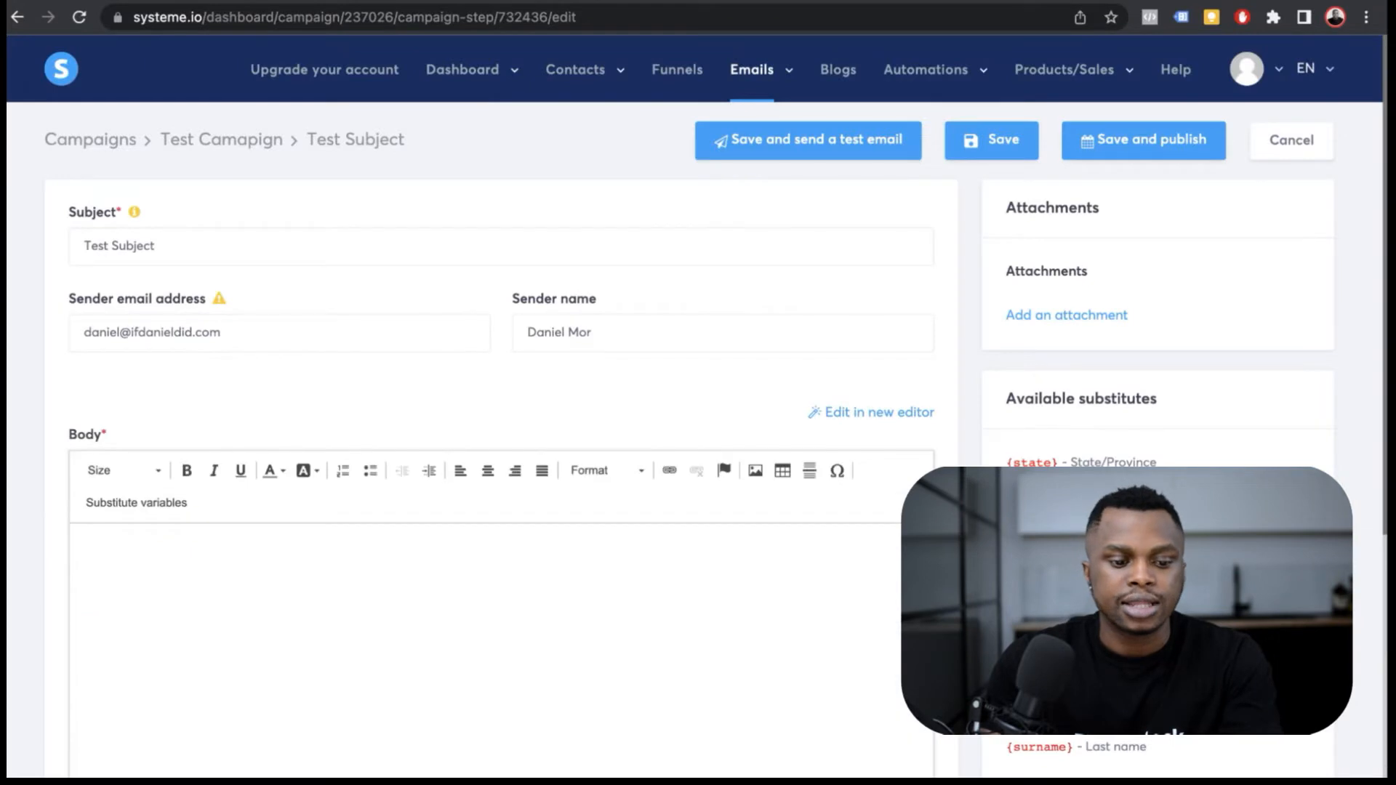
Step: Write "This is a test" as the body of the Test Subject email
{"action": "scroll", "coordinate": [502, 436], "scroll_direction": "down", "scroll_amount": 2}
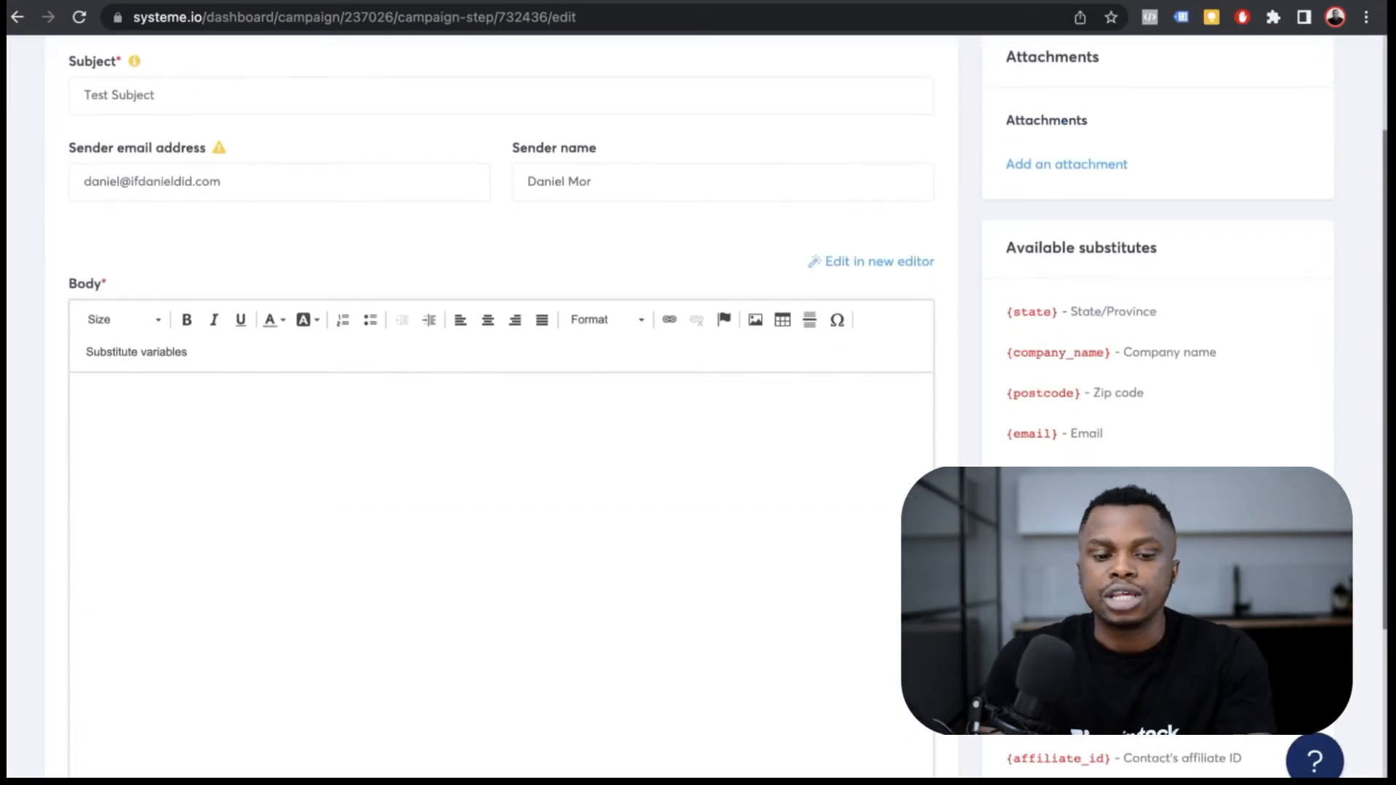
{"action": "scroll", "coordinate": [502, 436], "scroll_direction": "up", "scroll_amount": 2}
{"action": "left_click", "coordinate": [78, 548]}
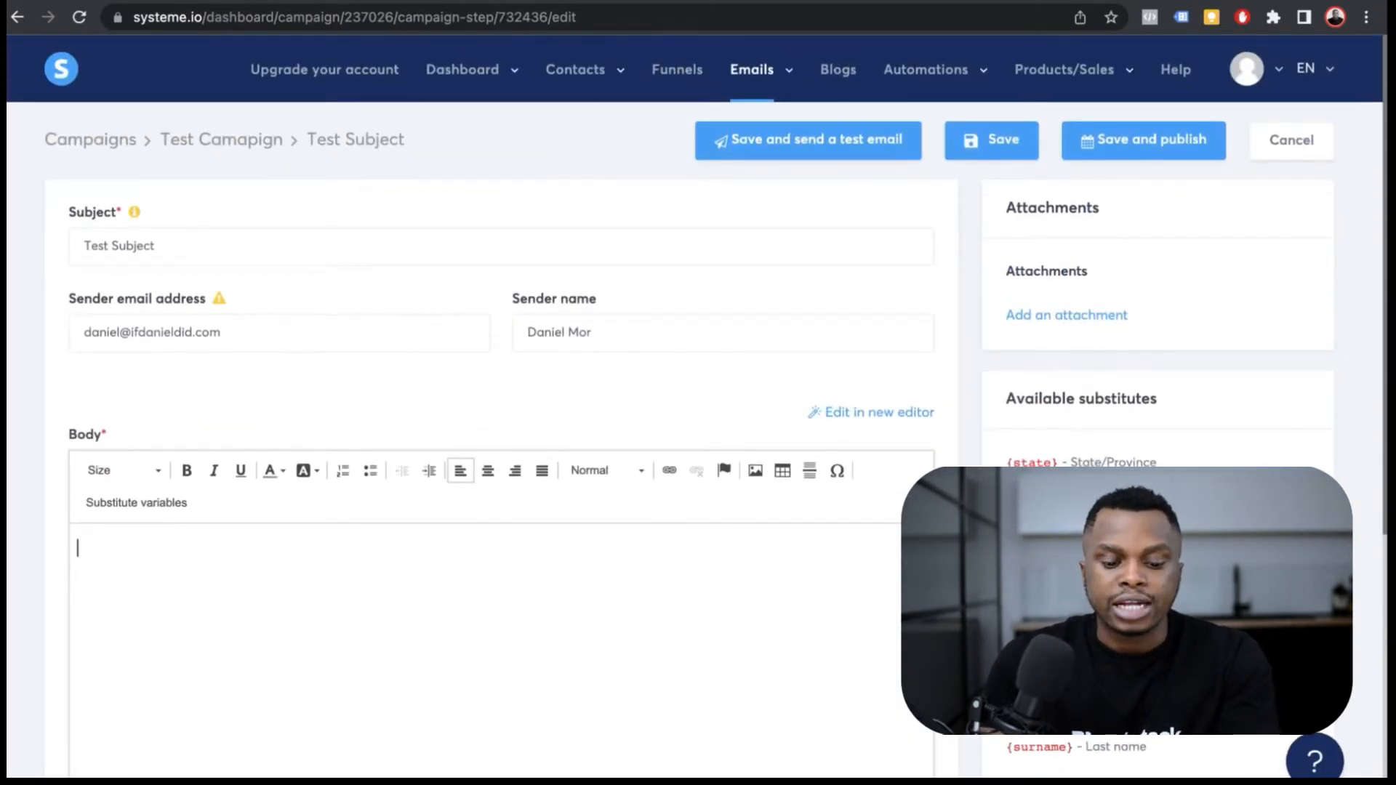
{"action": "type", "text": "This is"}
{"action": "key", "text": "BackSpace"}
{"action": "key", "text": "BackSpace"}
{"action": "key", "text": "BackSpace"}
{"action": "key", "text": "BackSpace"}
{"action": "key", "text": "BackSpace"}
{"action": "key", "text": "BackSpace"}
{"action": "key", "text": "BackSpace"}
{"action": "type", "text": "Th"}
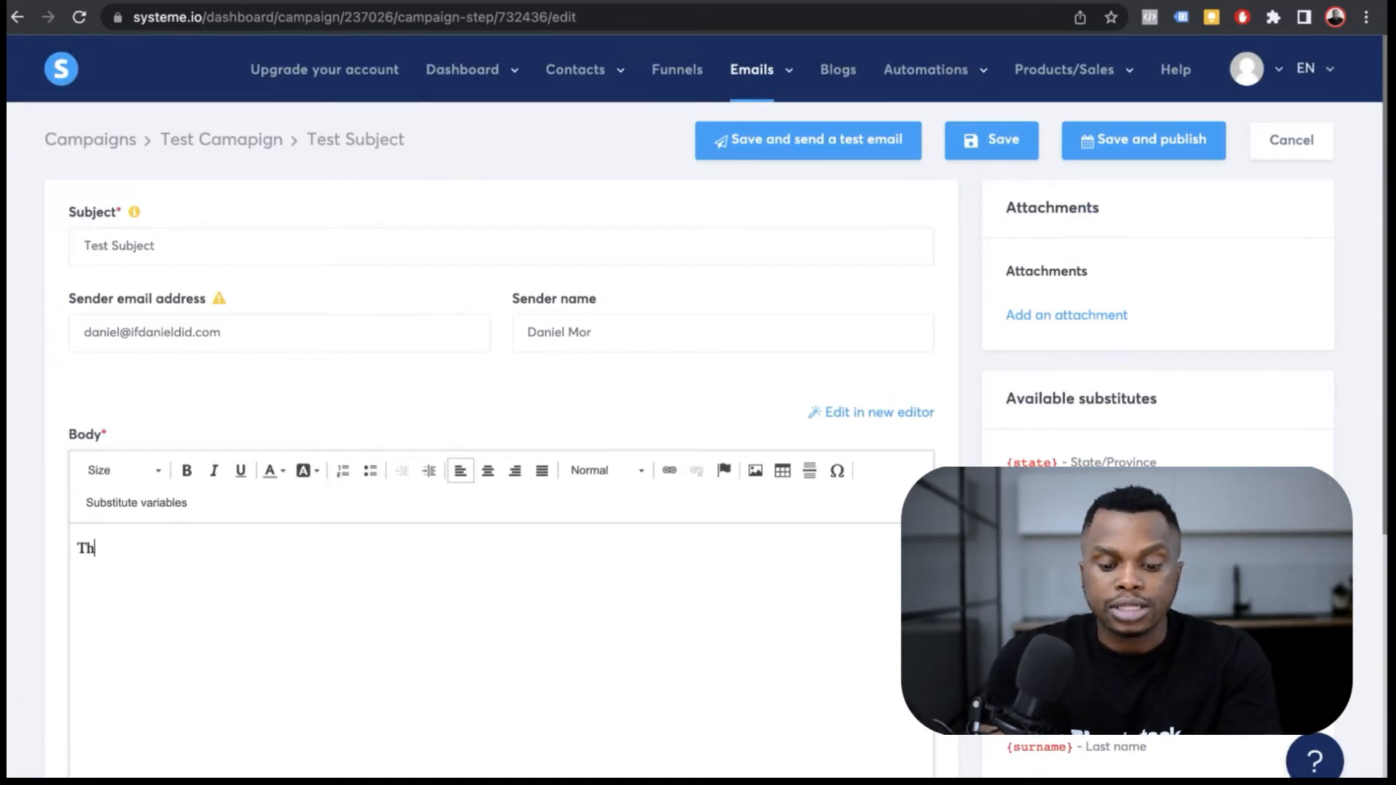
{"action": "type", "text": "is is a test"}
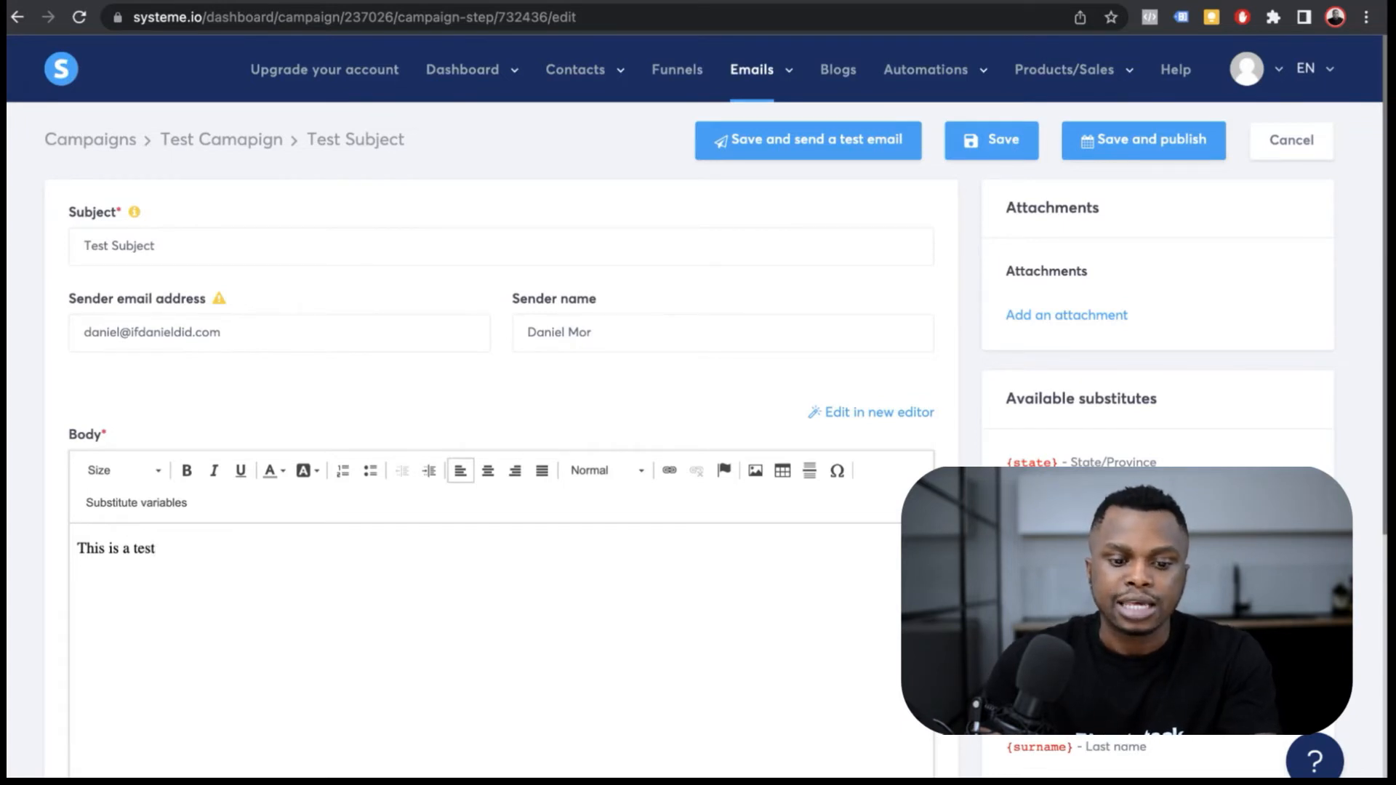
Step: Review the sender name and email content, and save the email without publishing it
{"action": "left_click", "coordinate": [593, 332]}
{"action": "scroll", "coordinate": [593, 332], "scroll_direction": "down", "scroll_amount": 4}
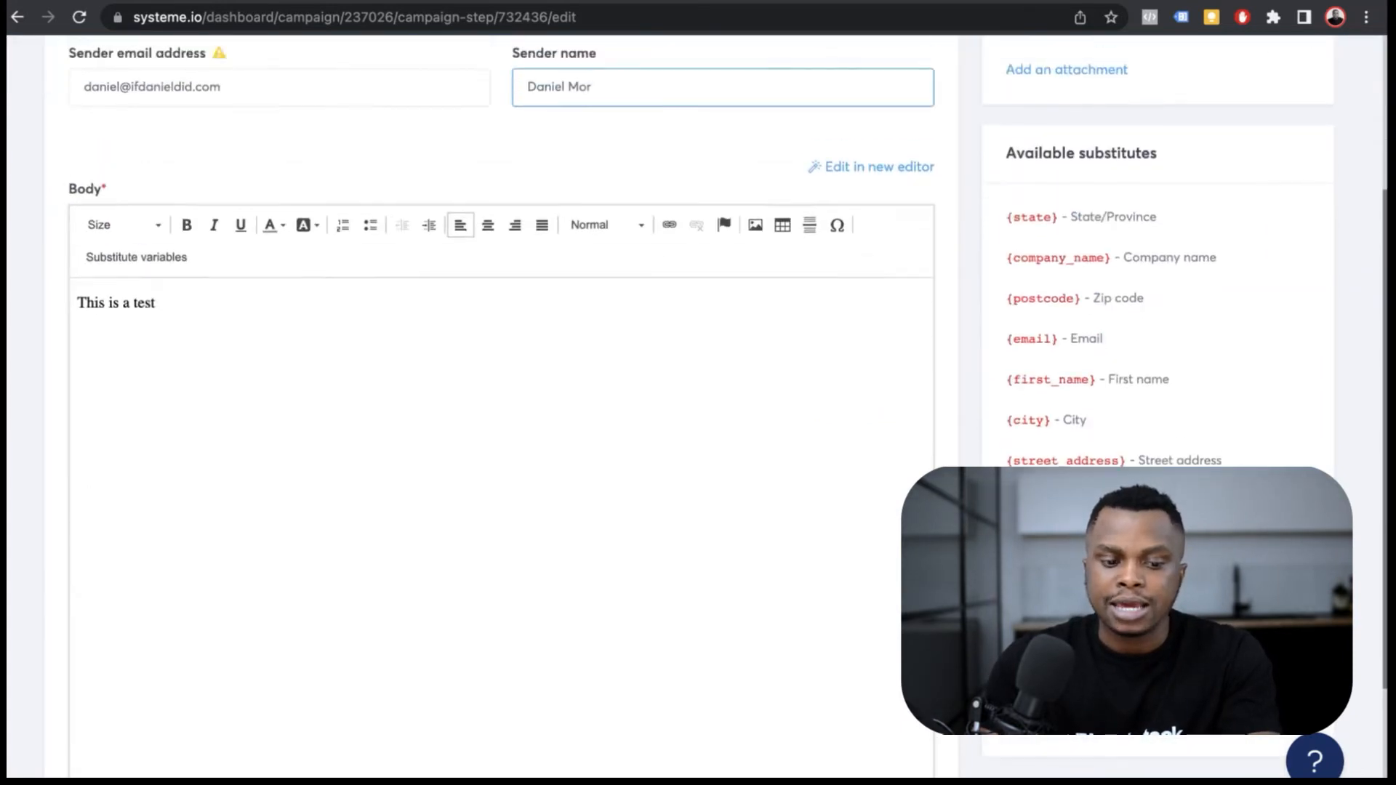
{"action": "scroll", "coordinate": [592, 333], "scroll_direction": "up", "scroll_amount": 3}
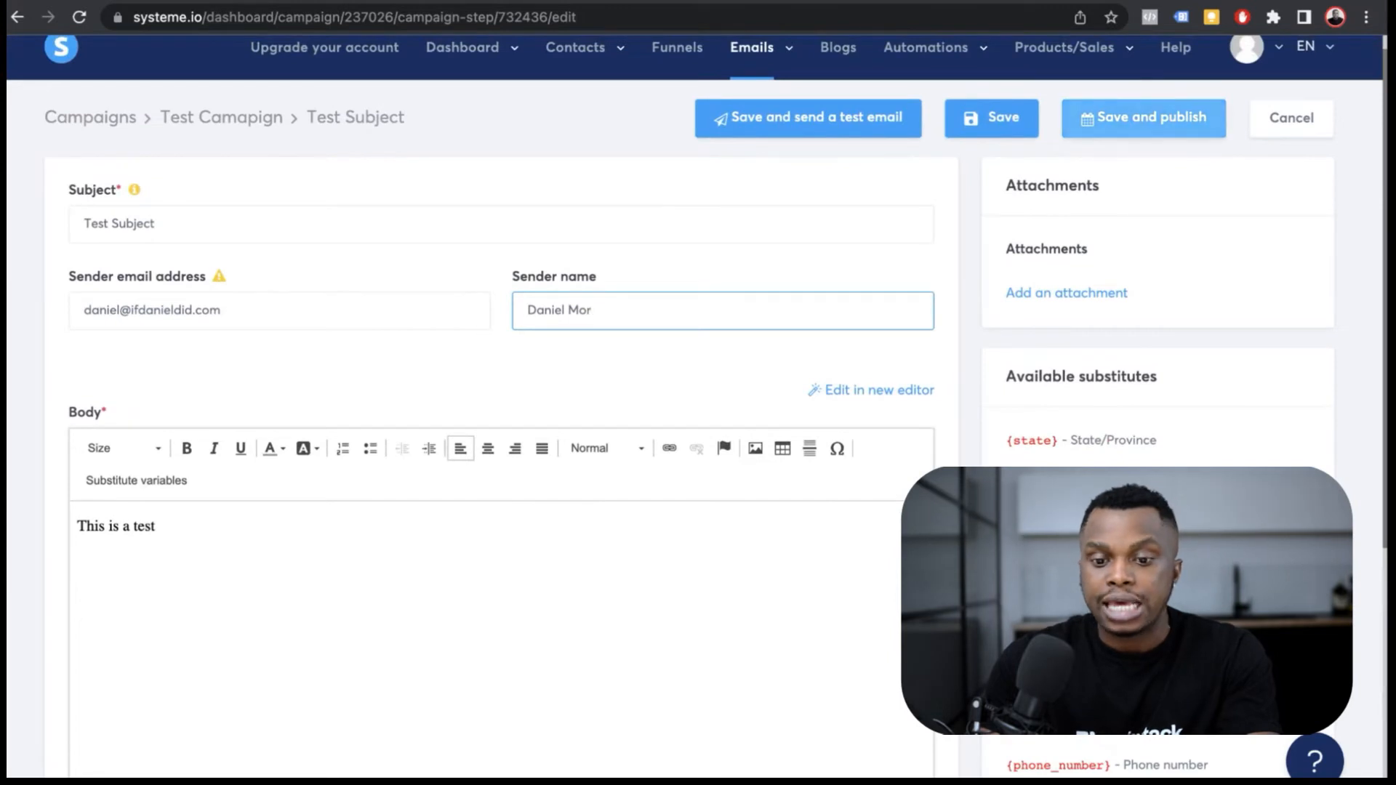
{"action": "left_click", "coordinate": [991, 118]}
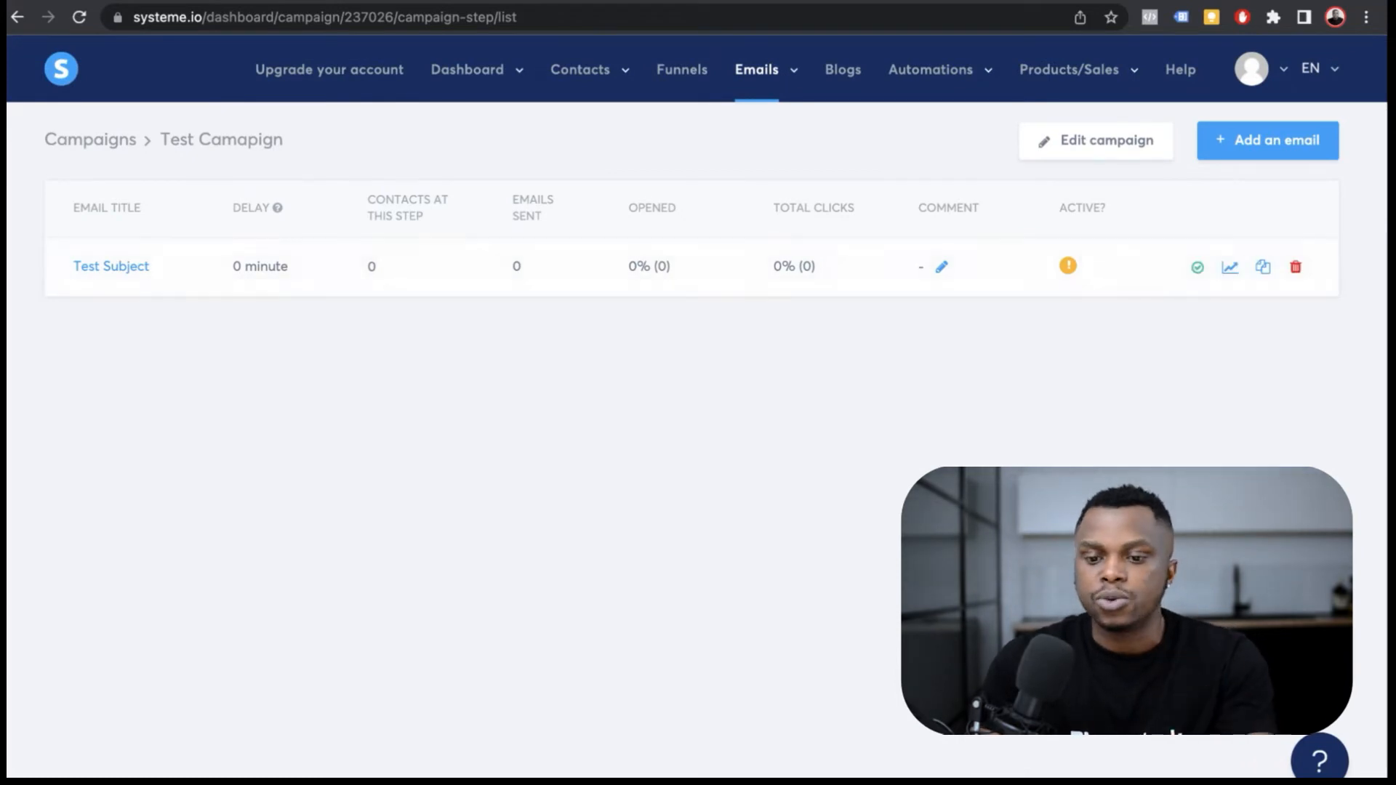
Step: Add another email to the Test Camapign campaign and change the surname in its sender name
{"action": "left_click", "coordinate": [1267, 141]}
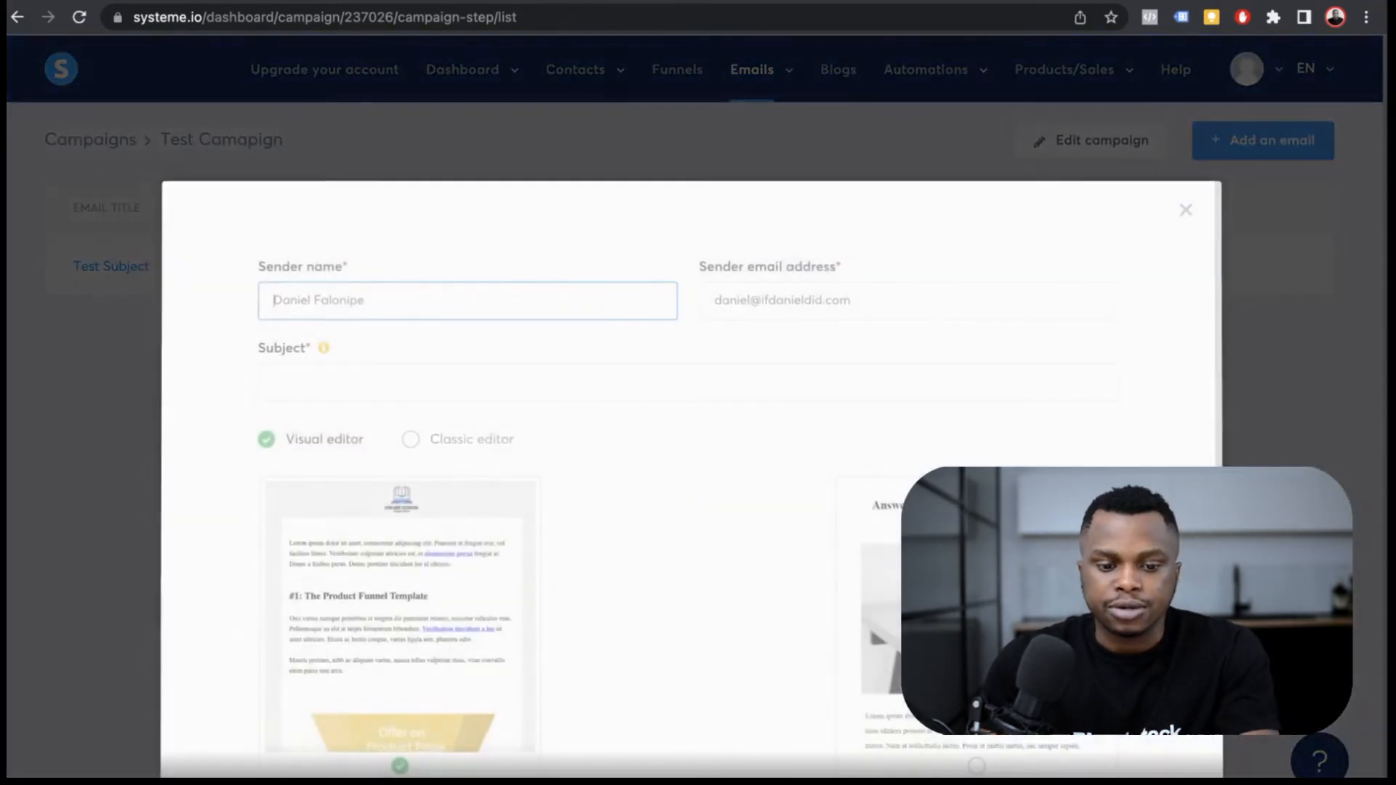
{"action": "scroll", "coordinate": [691, 465], "scroll_direction": "down", "scroll_amount": 2}
{"action": "scroll", "coordinate": [691, 465], "scroll_direction": "up", "scroll_amount": 2}
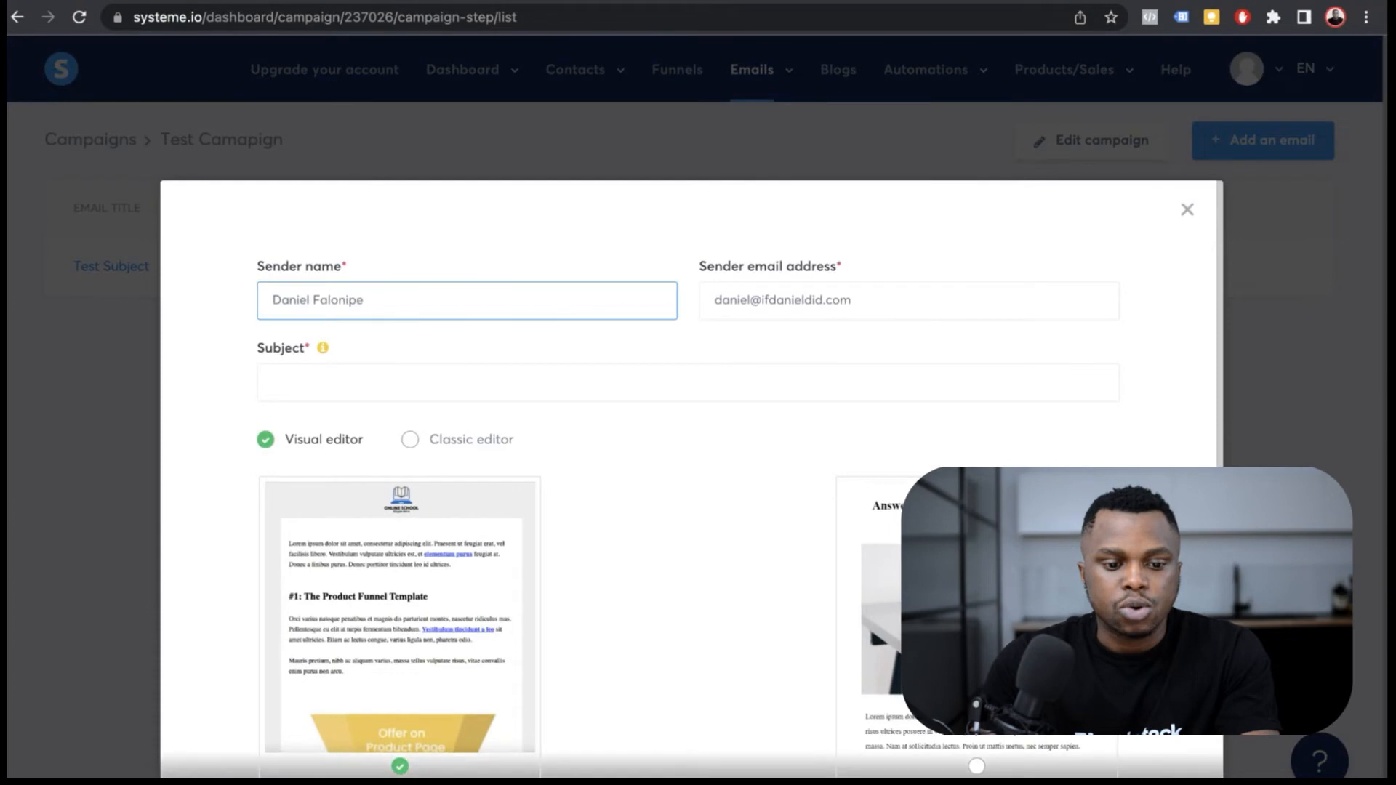
{"action": "double_click", "coordinate": [339, 300]}
{"action": "key", "text": "BackSpace"}
{"action": "type", "text": "Mor"}
Step: Choose the Classic editor, set the subject to "Test day 2", and create the email
{"action": "left_click", "coordinate": [410, 439]}
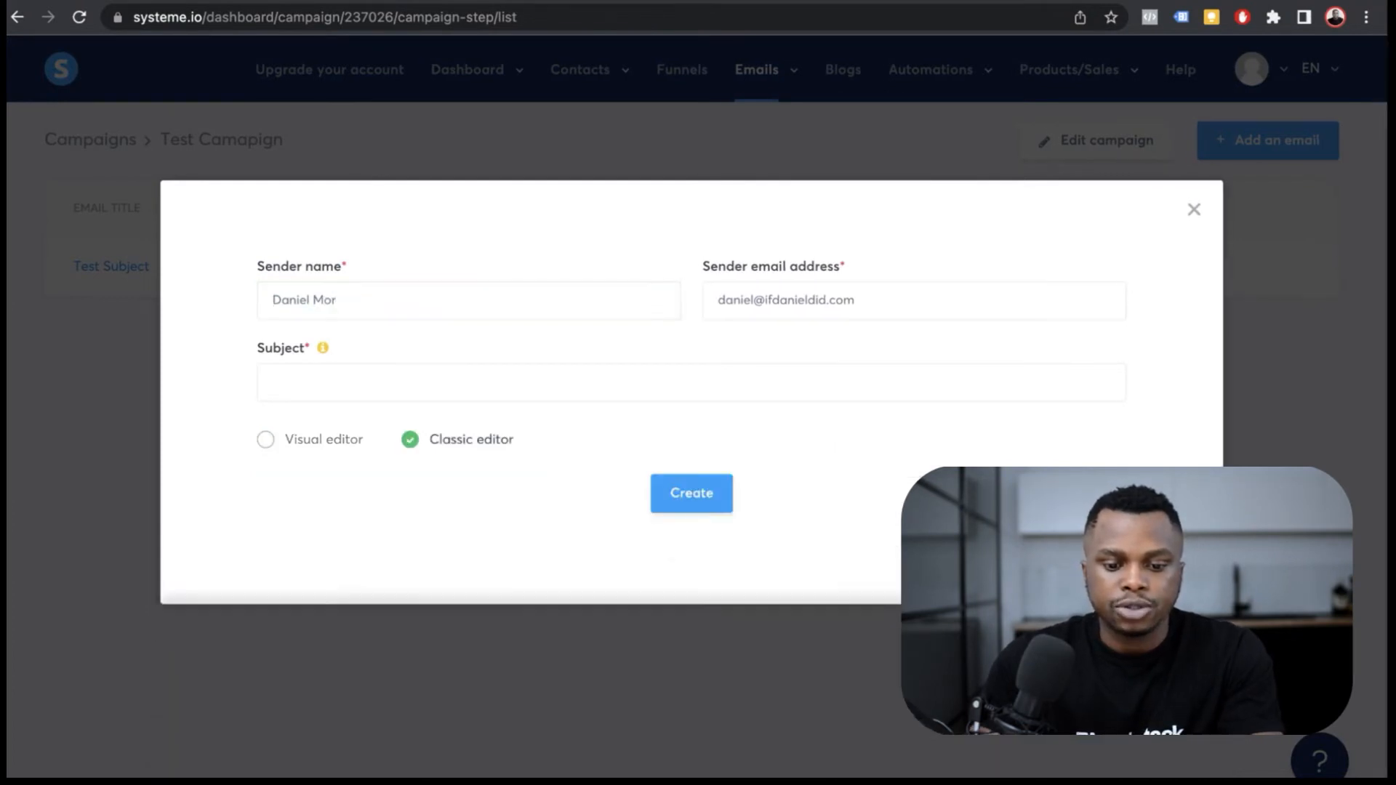
{"action": "left_click", "coordinate": [691, 493]}
{"action": "type", "text": "Test day 2"}
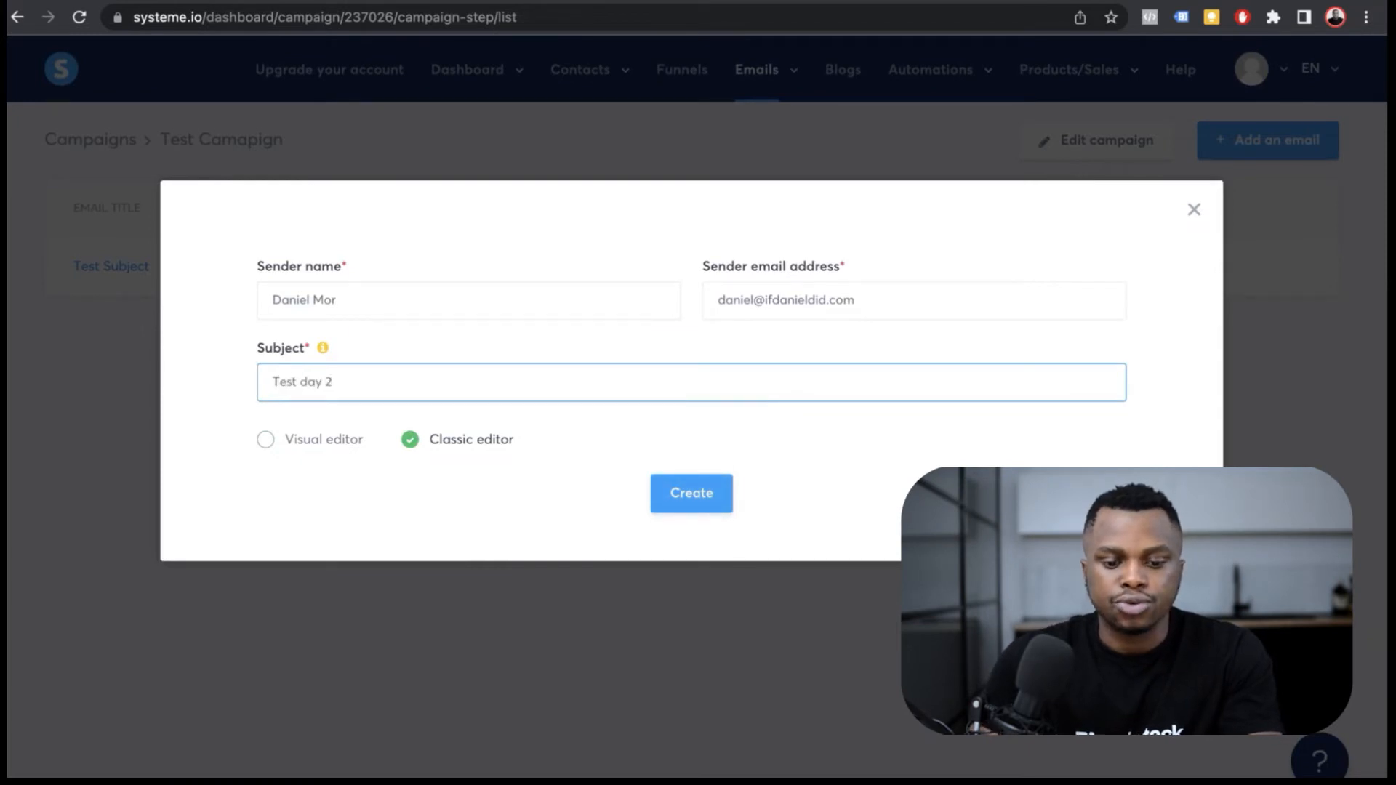
{"action": "key", "text": "Return"}
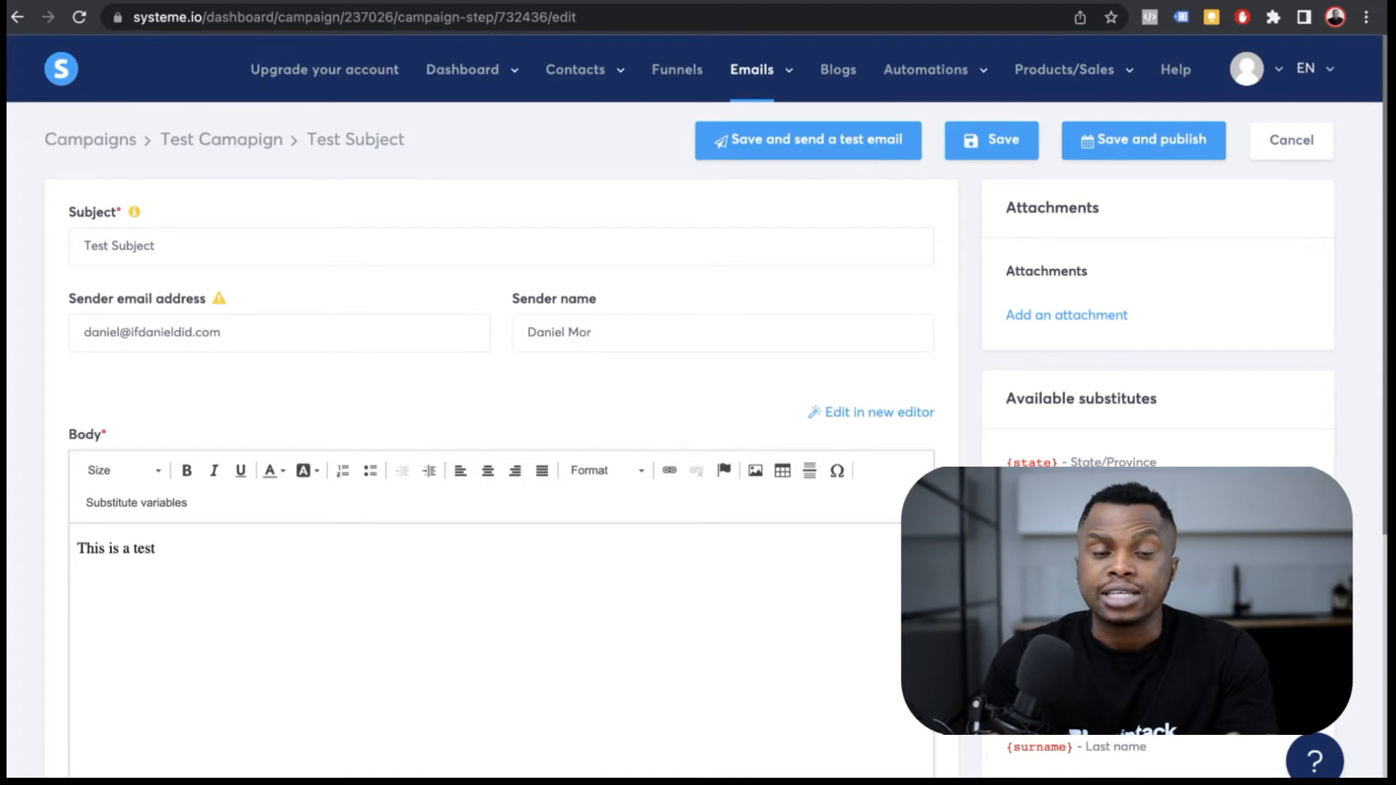
Step: Publish the Test Subject email with a delay of 0 minutes before sending
{"action": "left_click", "coordinate": [1291, 140]}
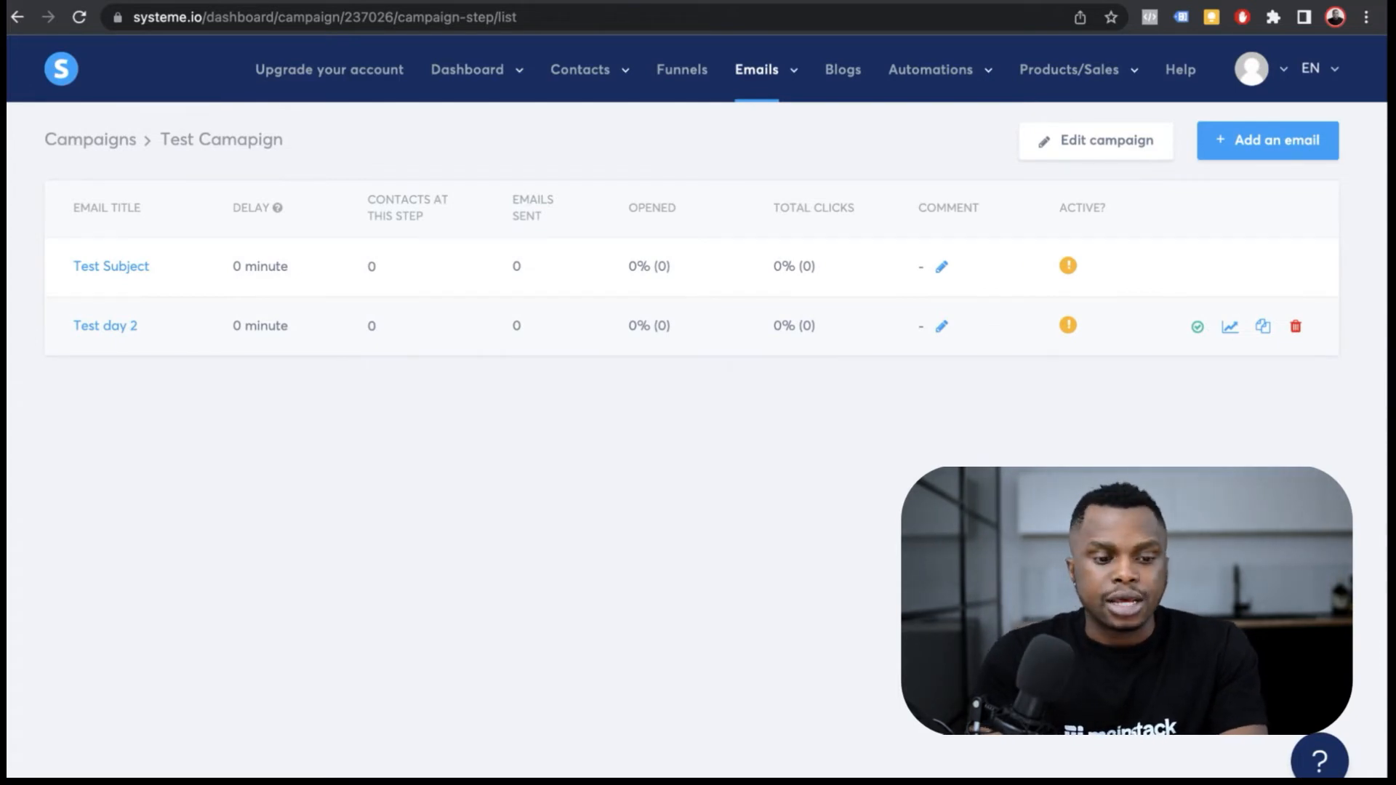
{"action": "left_click", "coordinate": [111, 267]}
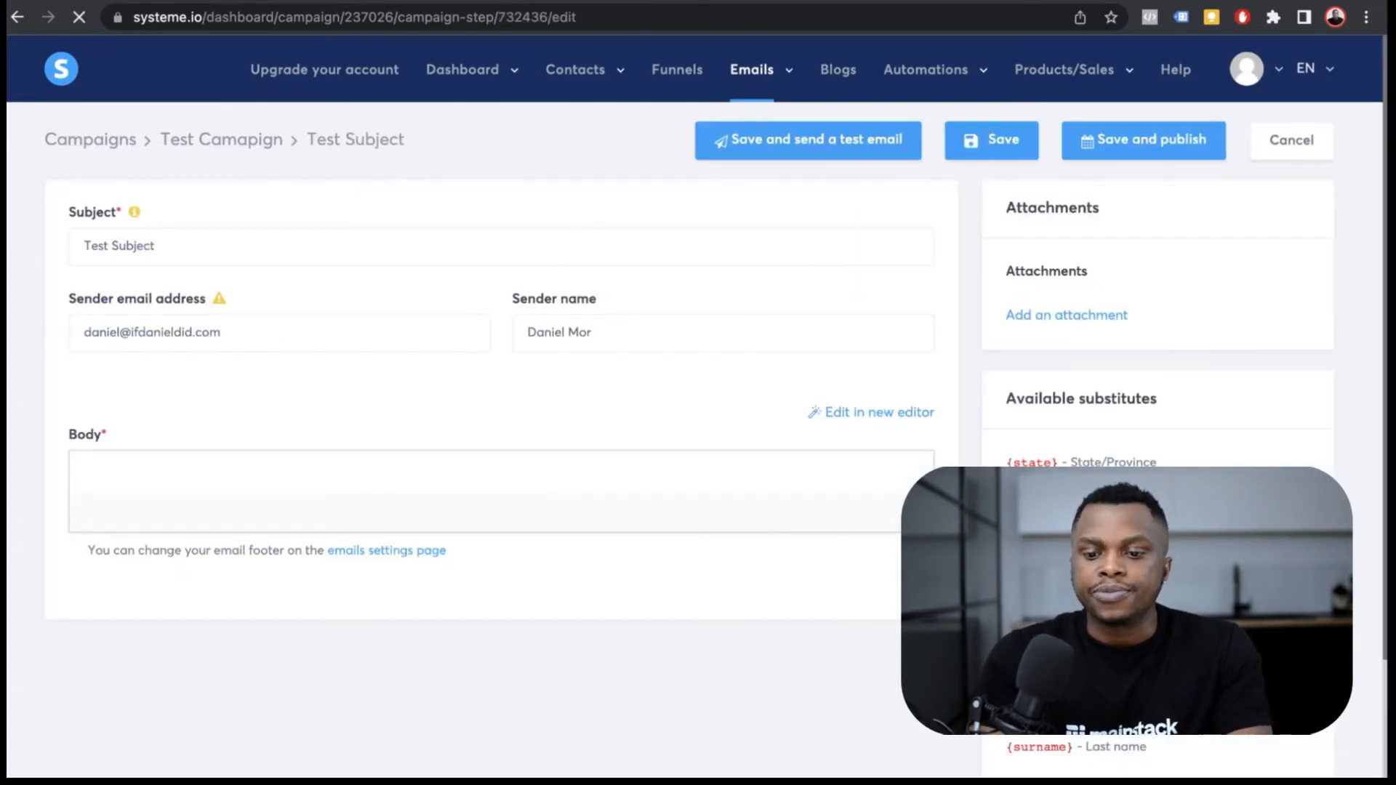
{"action": "left_click", "coordinate": [1144, 141]}
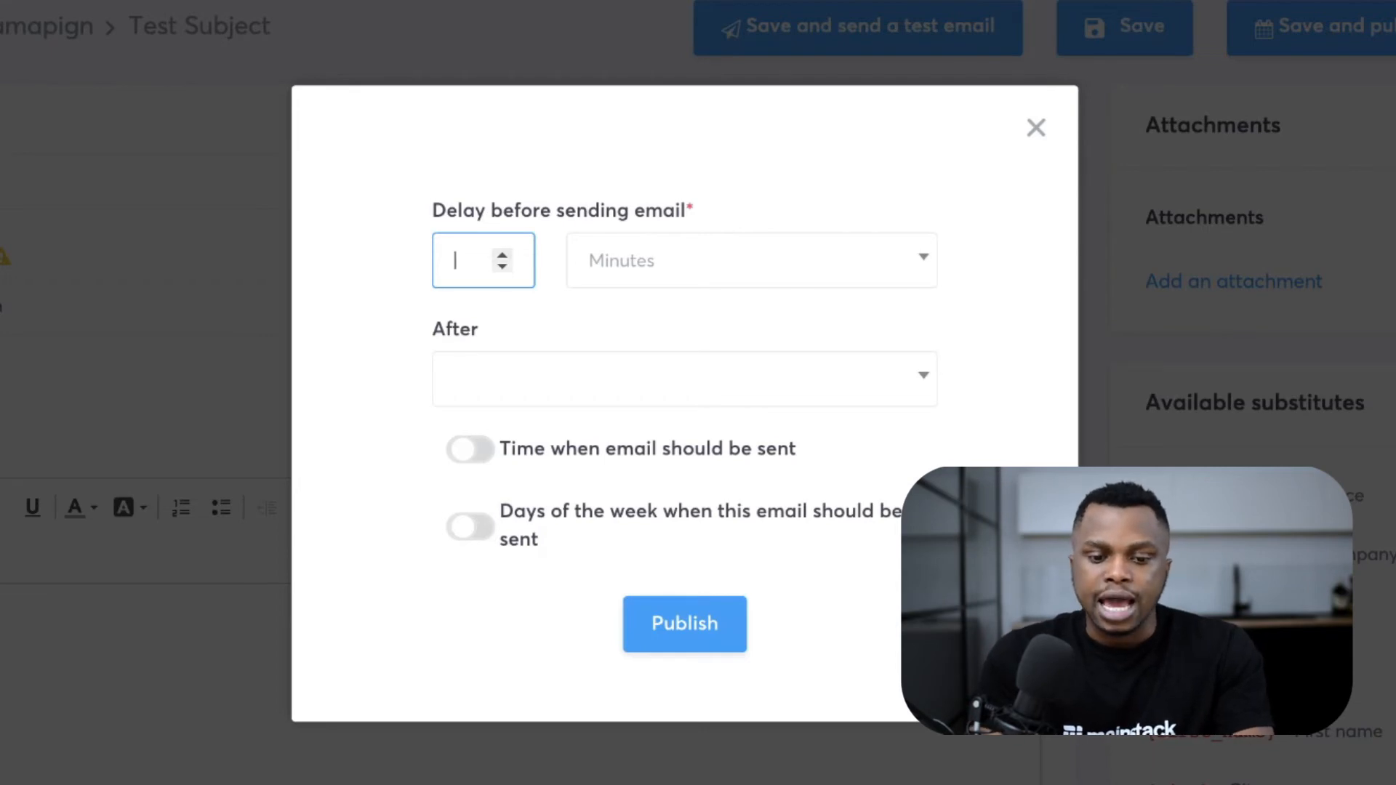
{"action": "type", "text": "0"}
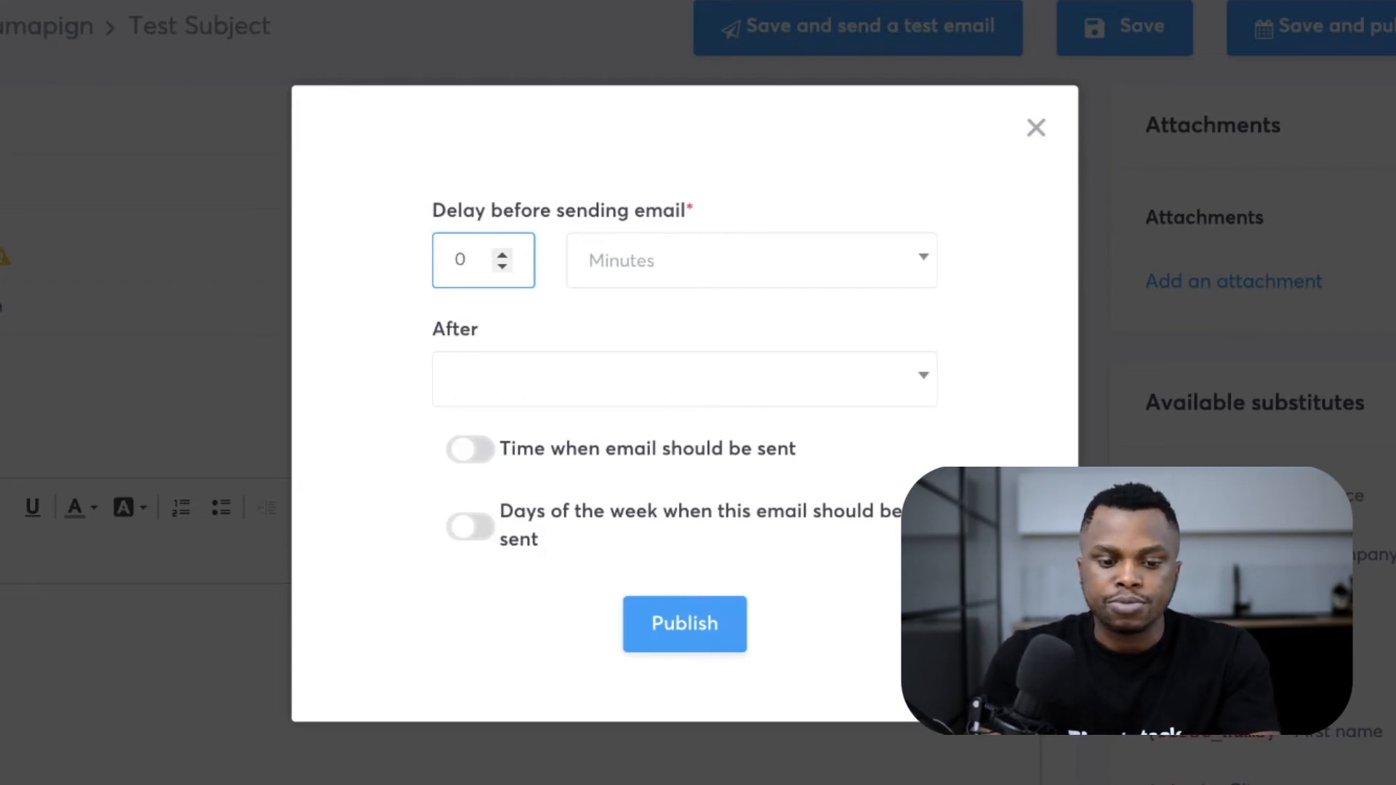
{"action": "key", "text": "Tab"}
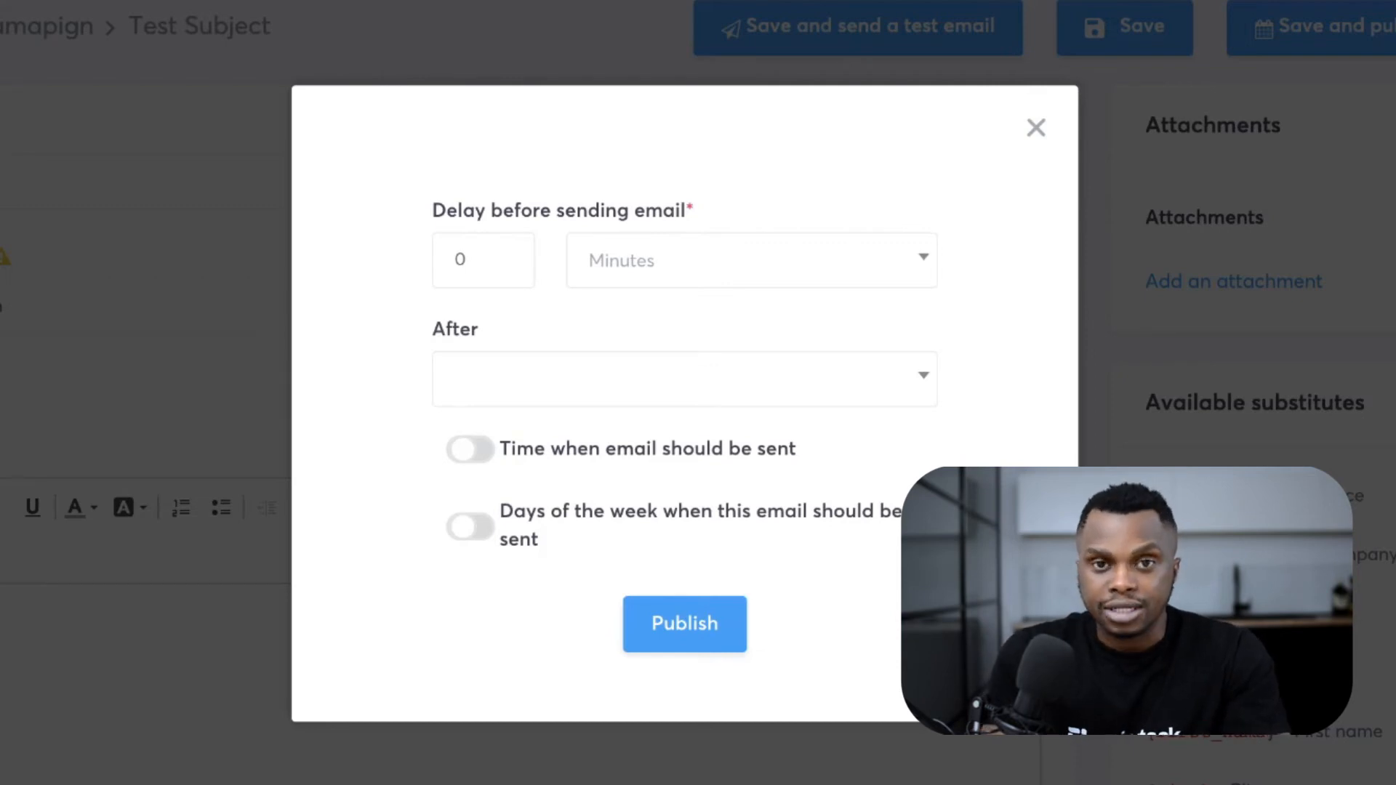
{"action": "left_click", "coordinate": [684, 623]}
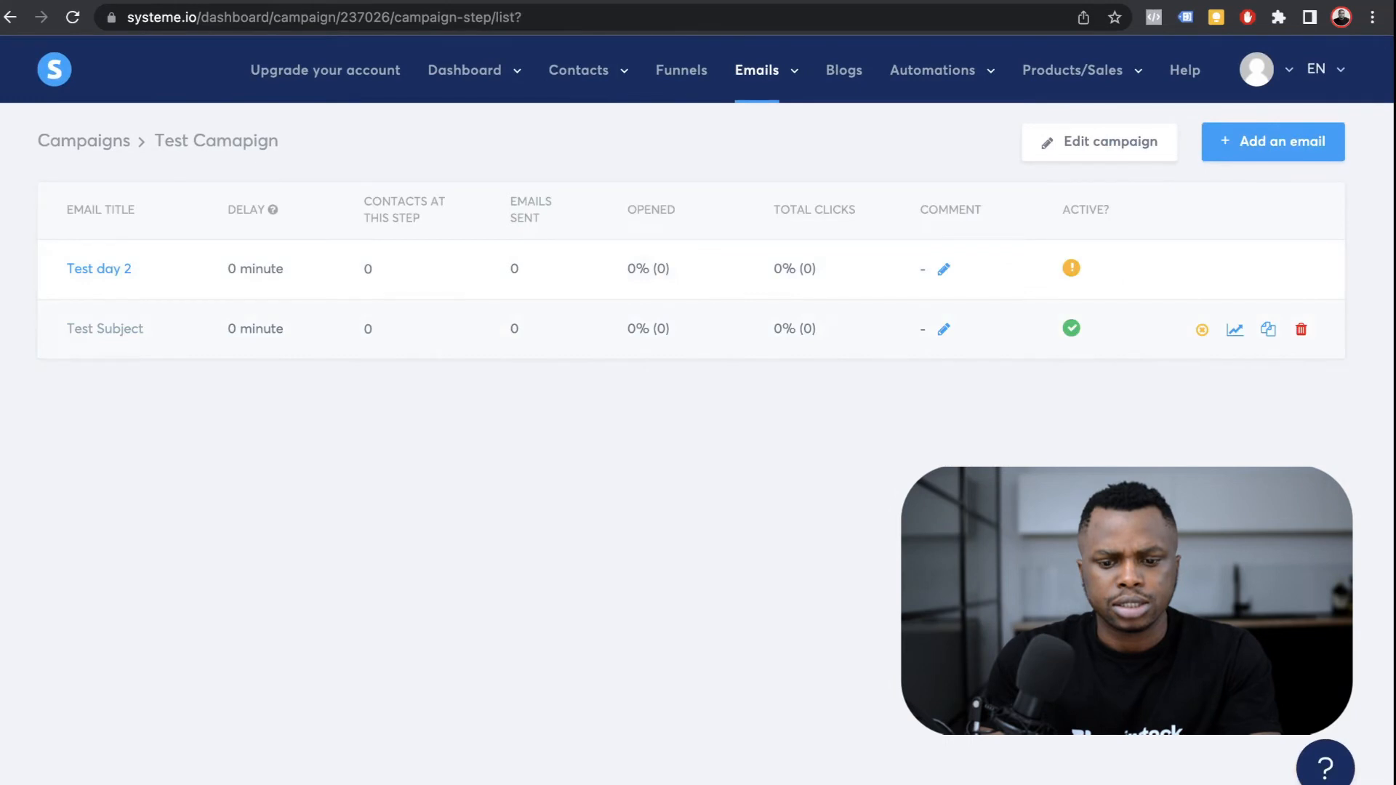
Step: Set the Test day 2 email to be sent with a delay of 1 day after the Test Subject email
{"action": "left_click", "coordinate": [98, 269]}
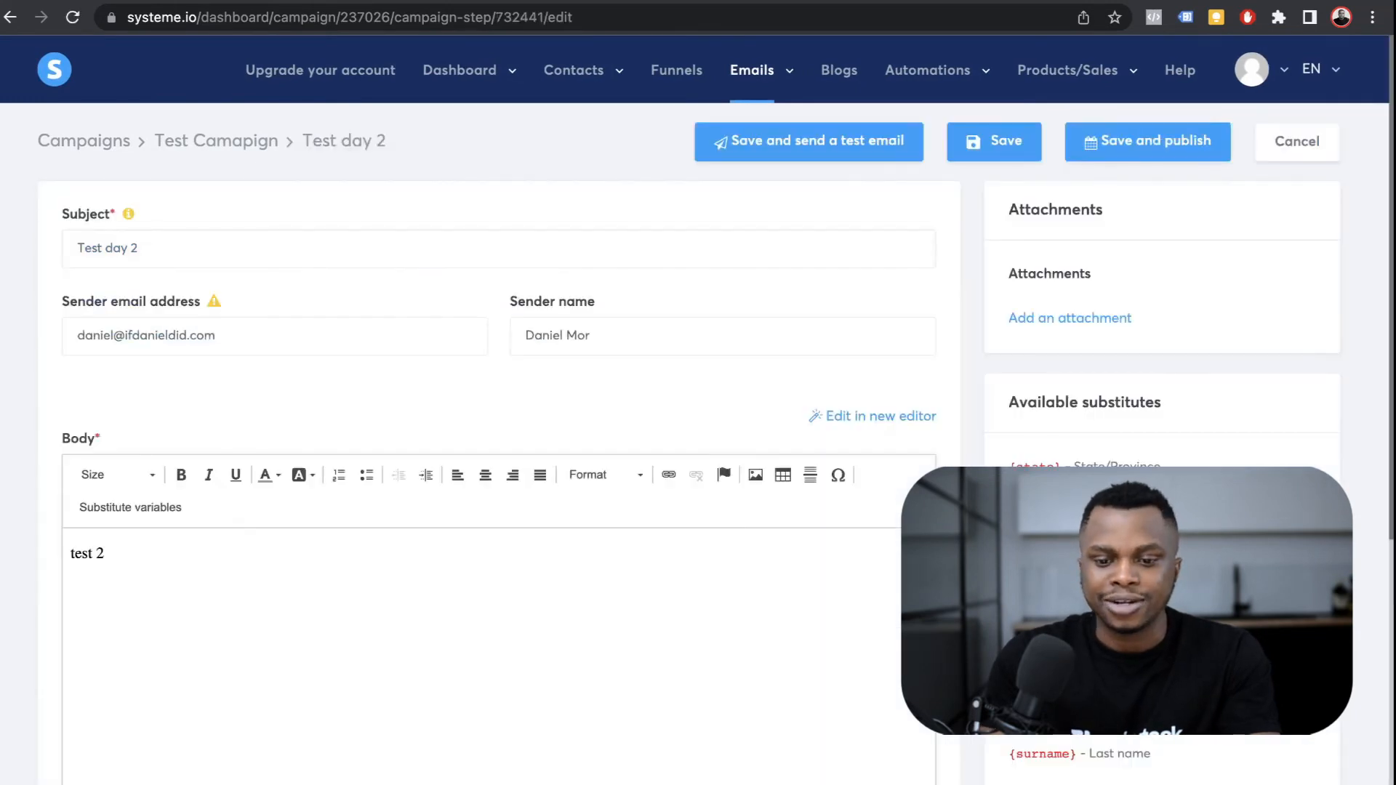
{"action": "left_click", "coordinate": [1148, 142]}
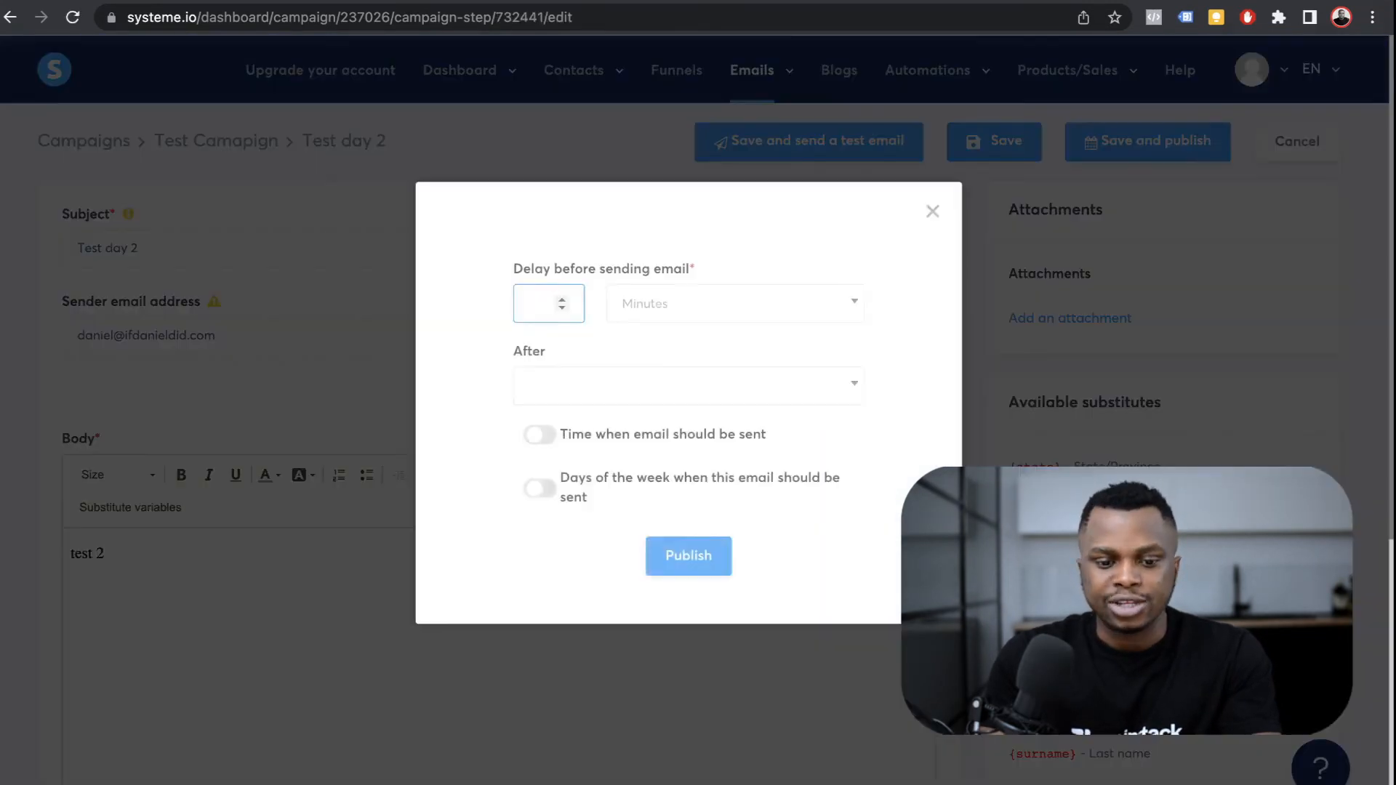
{"action": "left_click", "coordinate": [734, 303]}
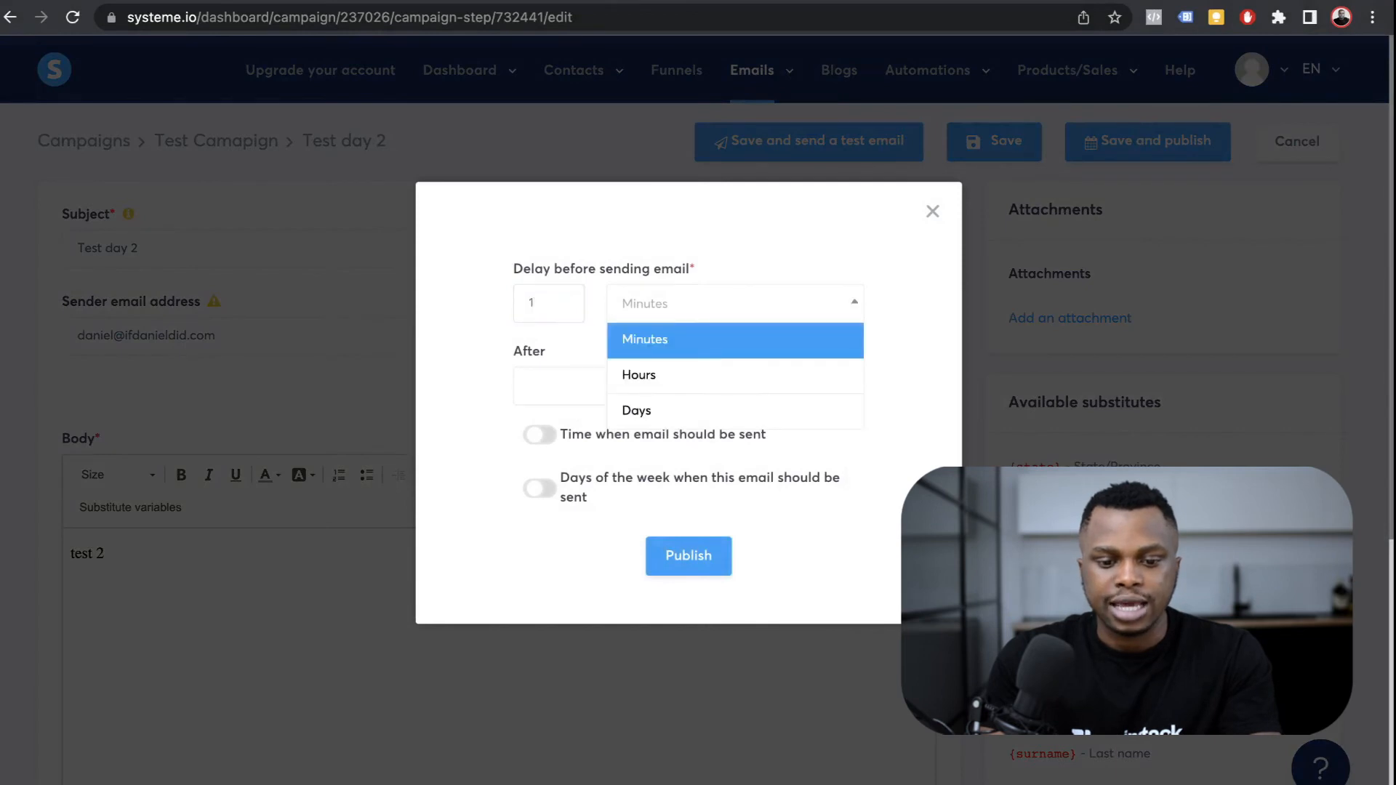
{"action": "left_click", "coordinate": [734, 412]}
{"action": "left_click", "coordinate": [689, 386]}
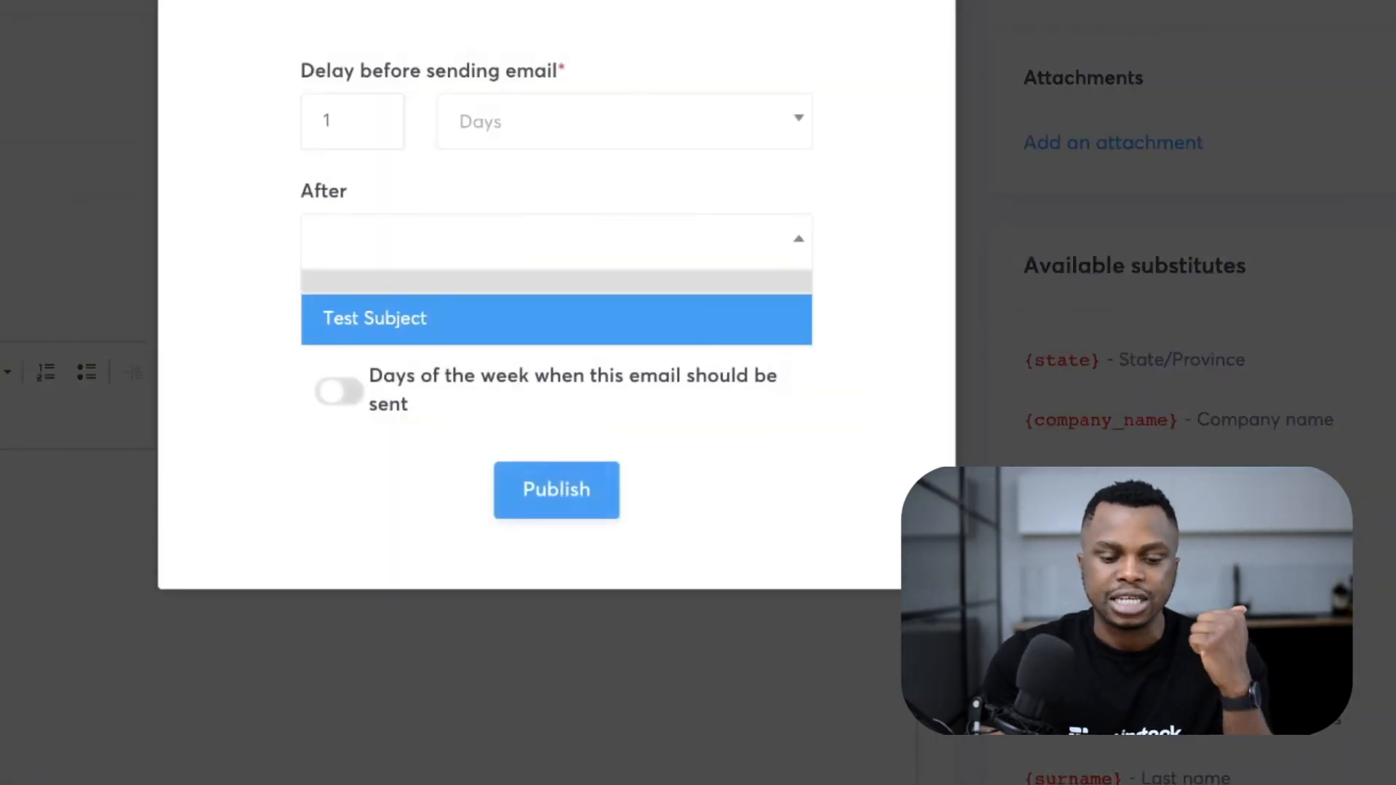
{"action": "left_click", "coordinate": [538, 319]}
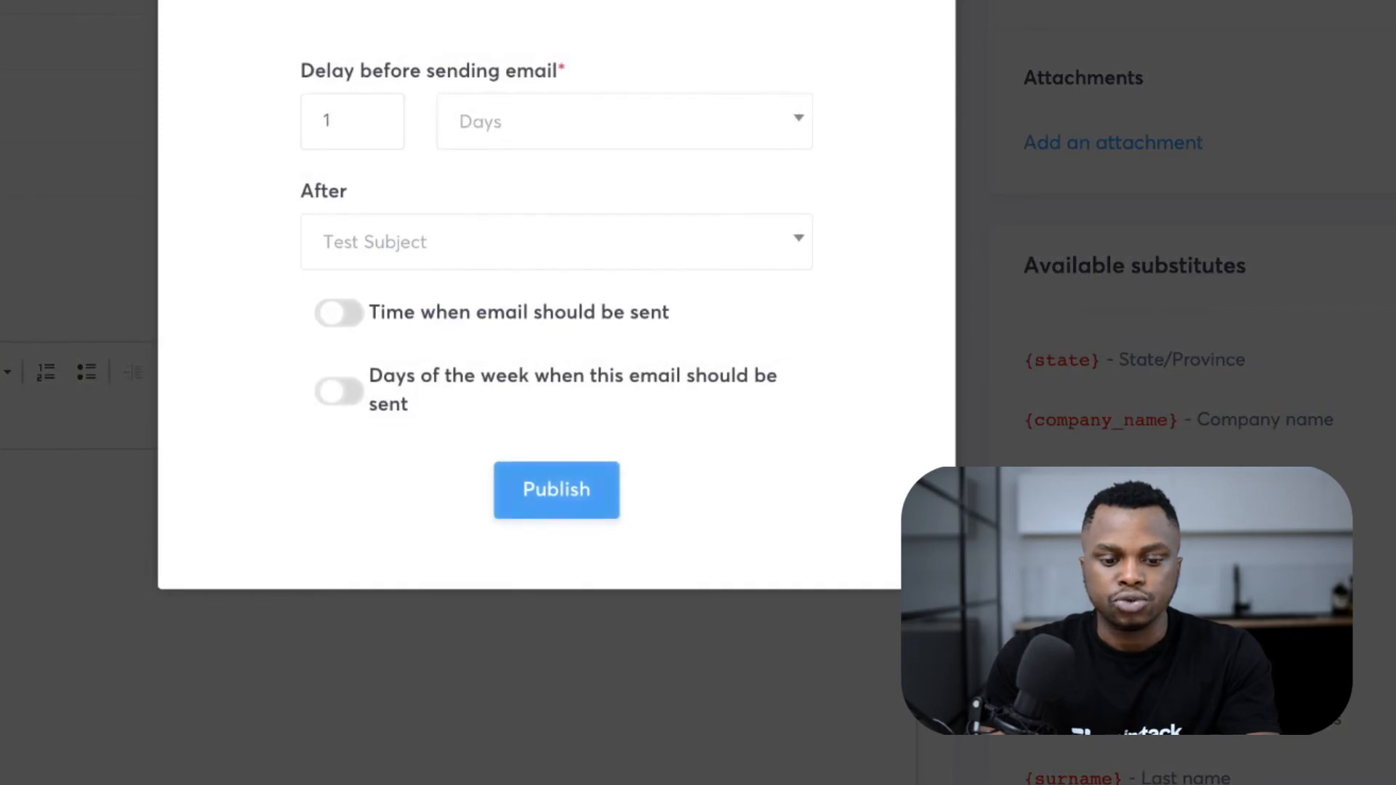
Step: Examine the optional send-time and days-of-the-week settings for the Test day 2 email
{"action": "left_click", "coordinate": [339, 313]}
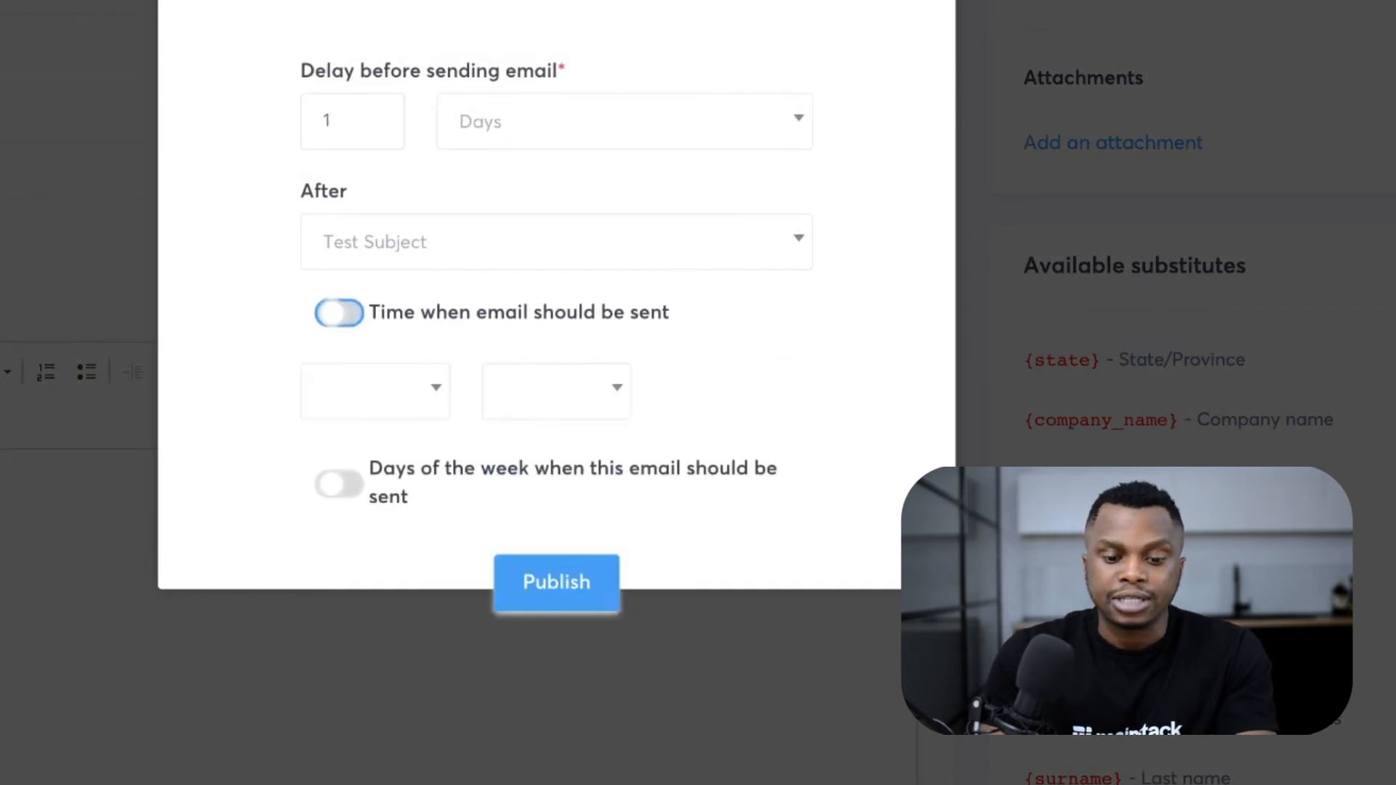
{"action": "left_click", "coordinate": [339, 313]}
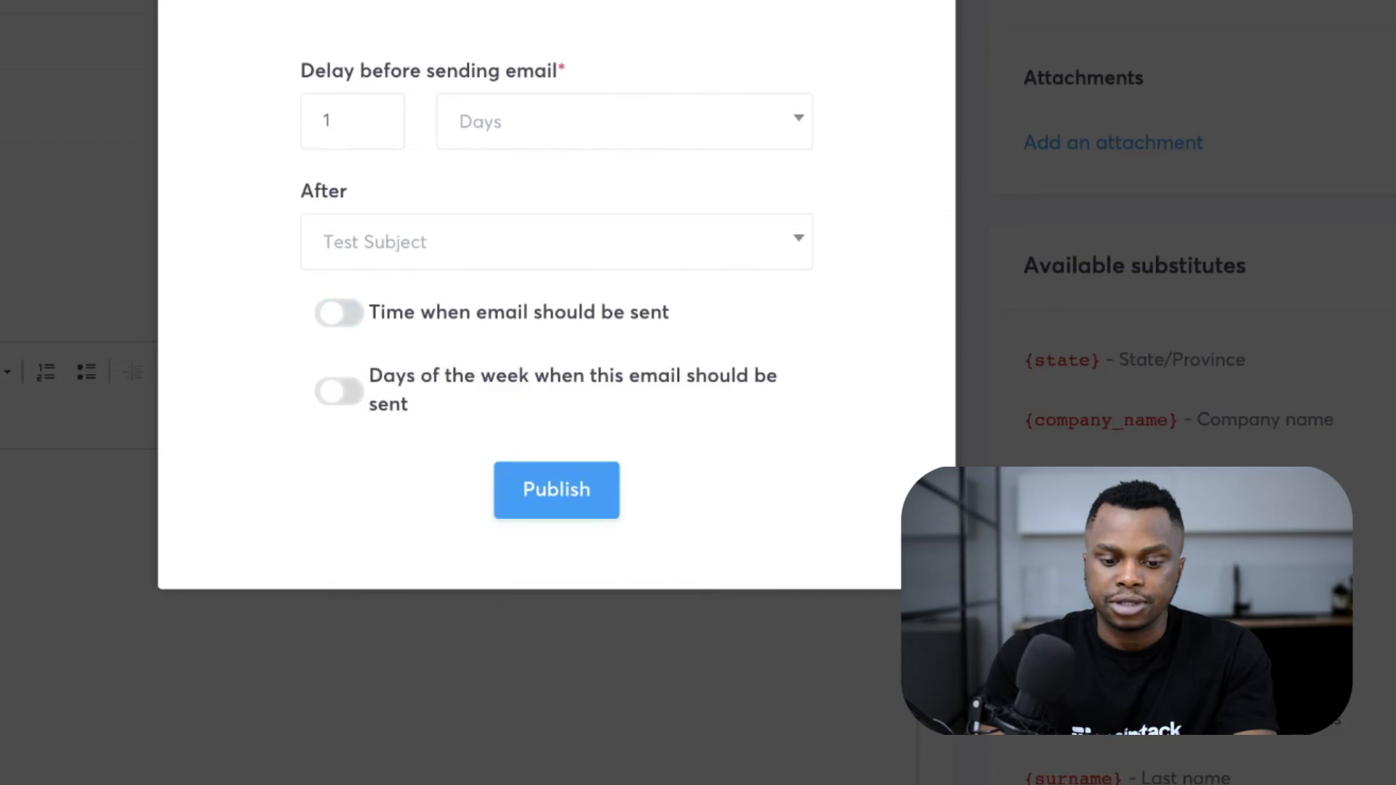
{"action": "left_click", "coordinate": [339, 391]}
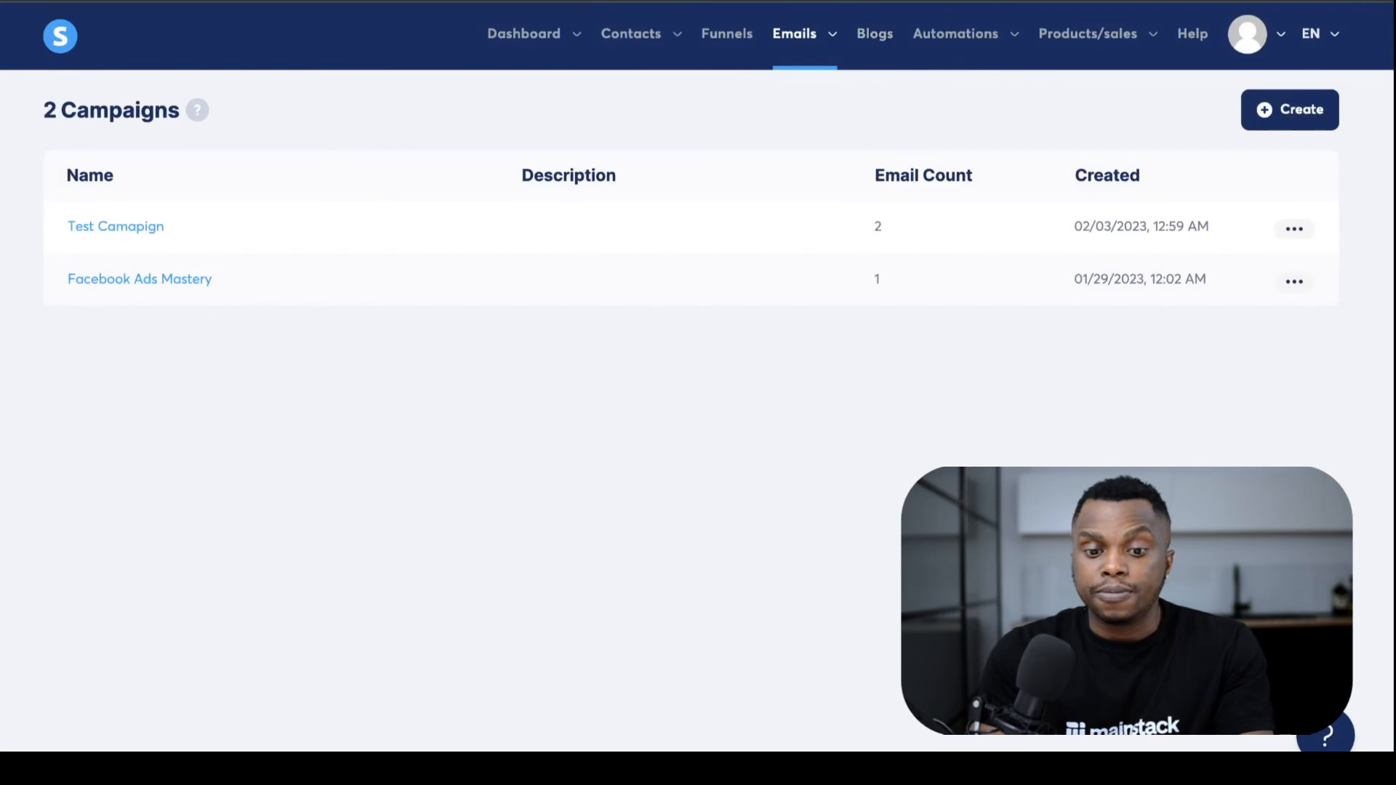
Step: Go to the newsletters and start a new newsletter with the Classic editor
{"action": "mouse_move", "coordinate": [804, 34]}
{"action": "left_click", "coordinate": [804, 91]}
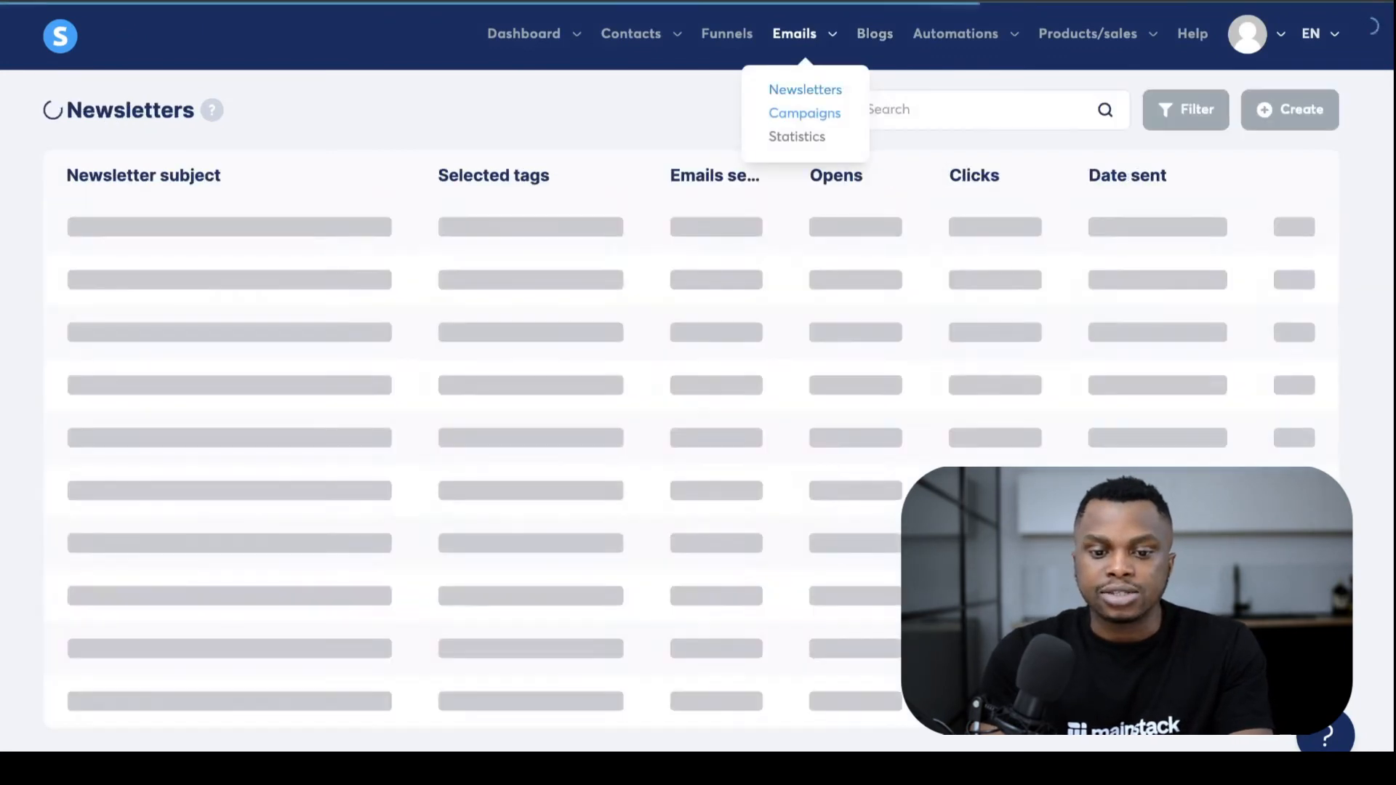
{"action": "scroll", "coordinate": [727, 477], "scroll_direction": "down", "scroll_amount": 1}
{"action": "scroll", "coordinate": [727, 502], "scroll_direction": "up", "scroll_amount": 1}
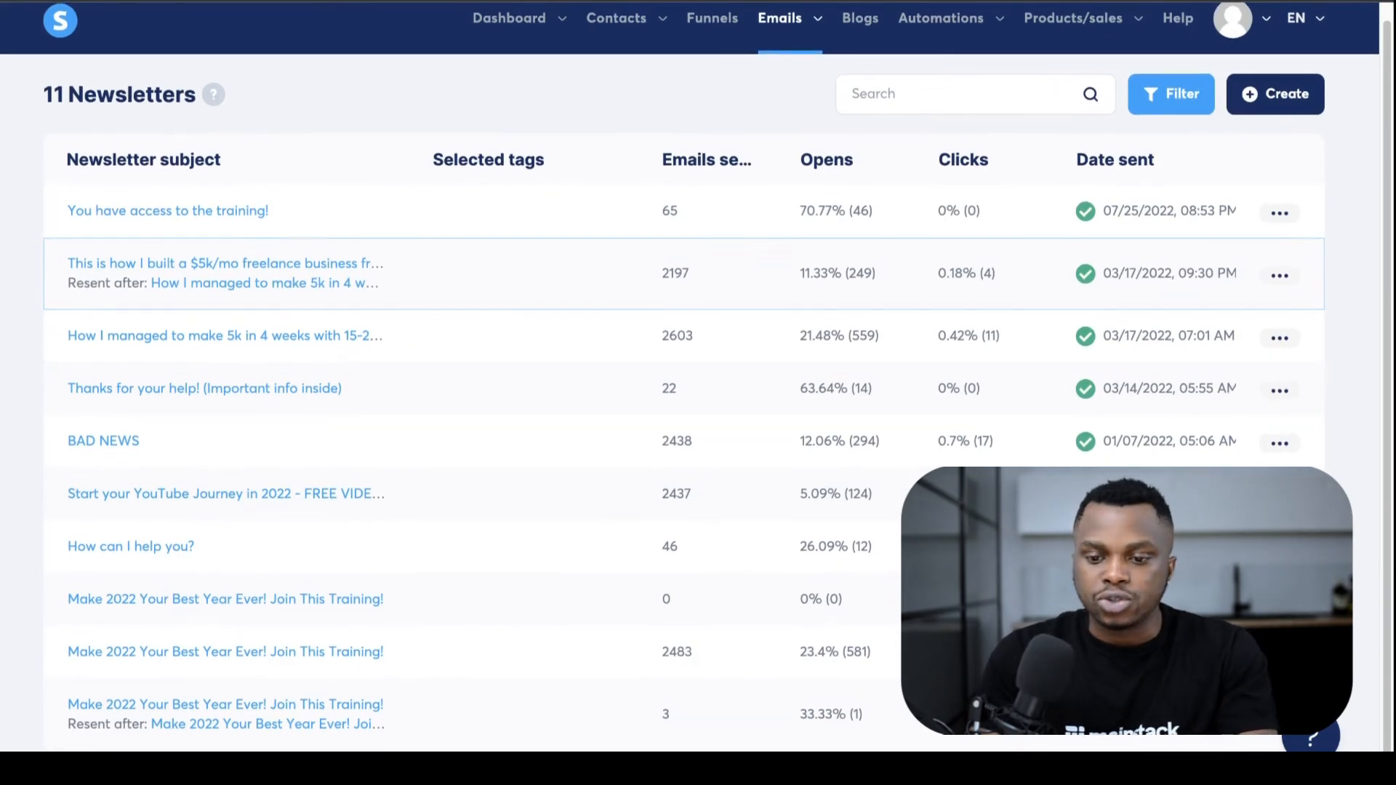
{"action": "left_click", "coordinate": [1275, 94]}
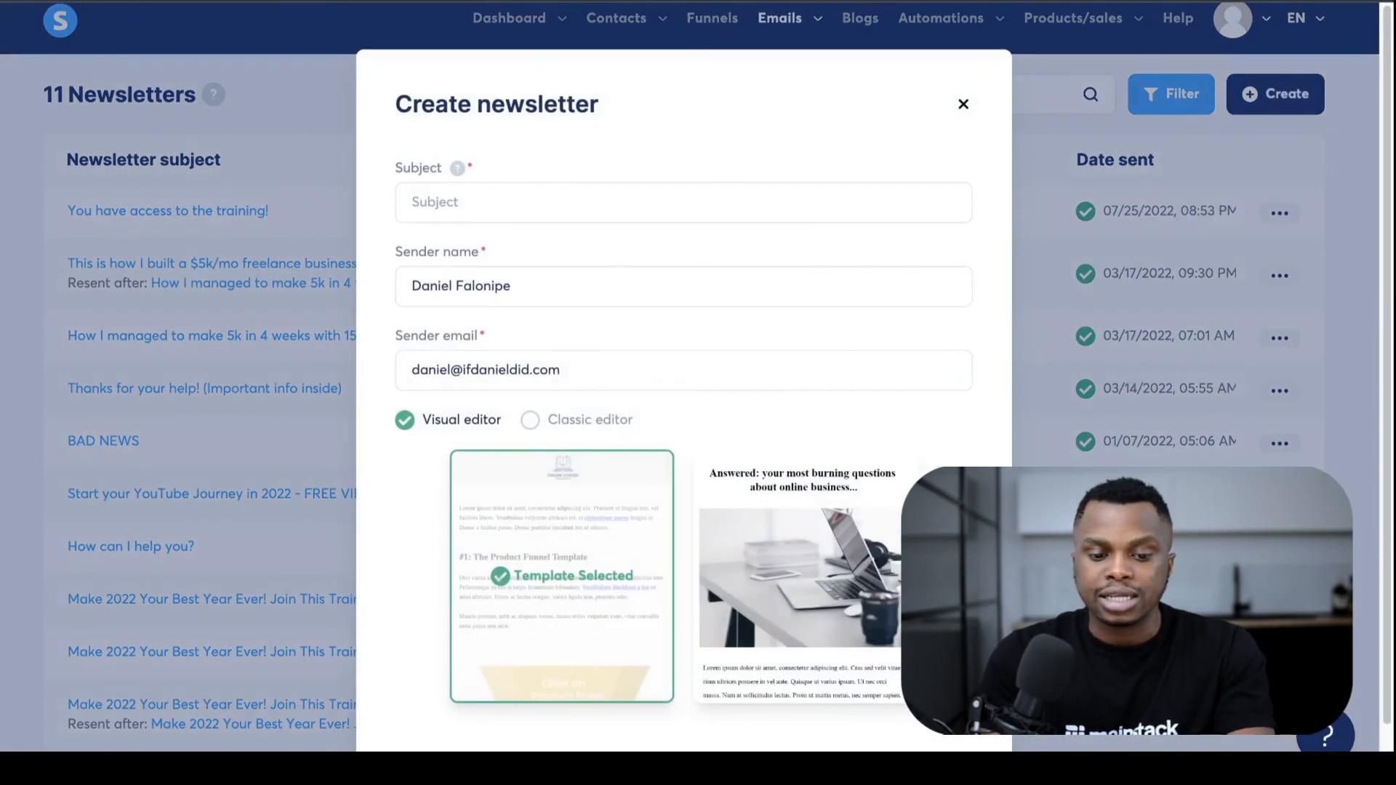
{"action": "left_click", "coordinate": [579, 419]}
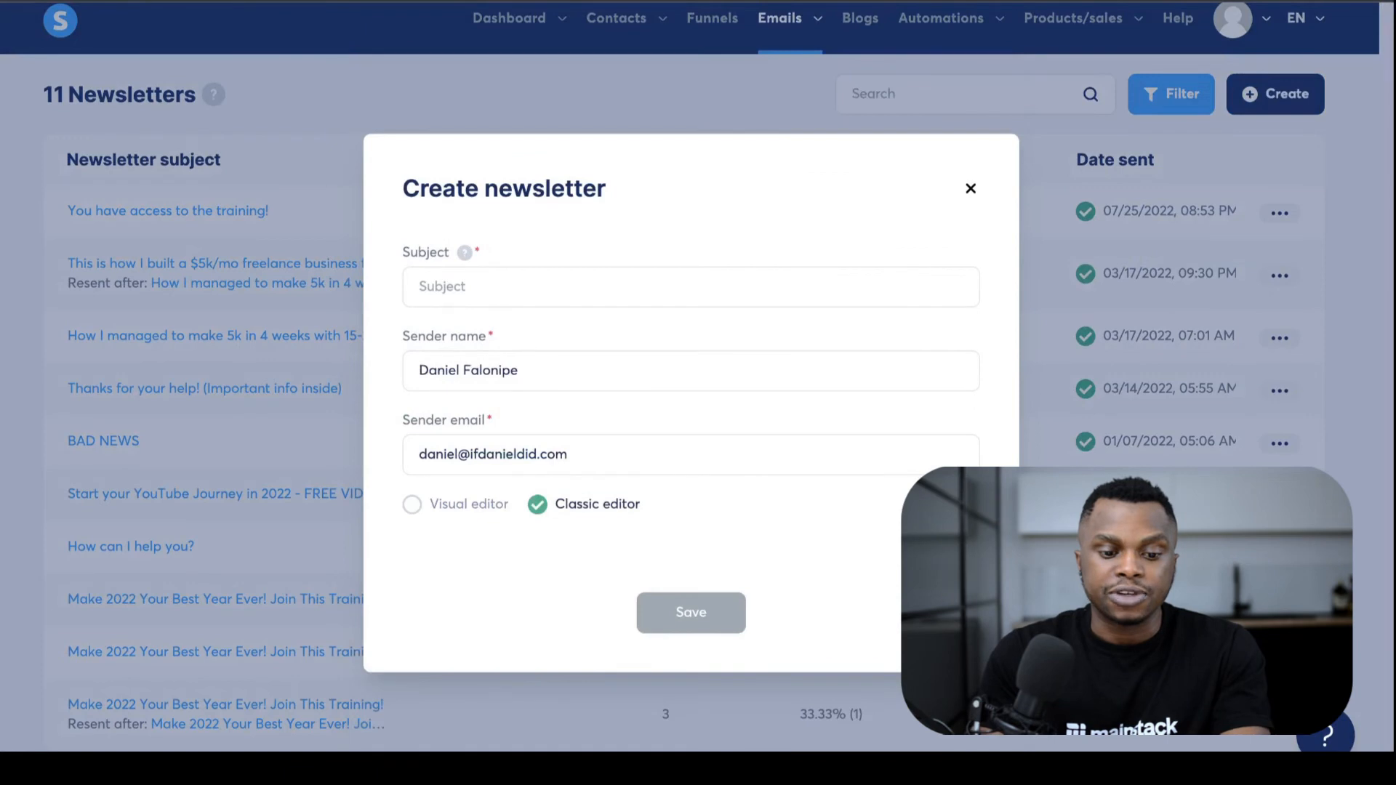
{"action": "left_click", "coordinate": [471, 503]}
{"action": "left_click", "coordinate": [581, 419]}
Step: Set the newsletter's subject to "test Newsletter" and save it
{"action": "left_click", "coordinate": [574, 288]}
{"action": "type", "text": "test"}
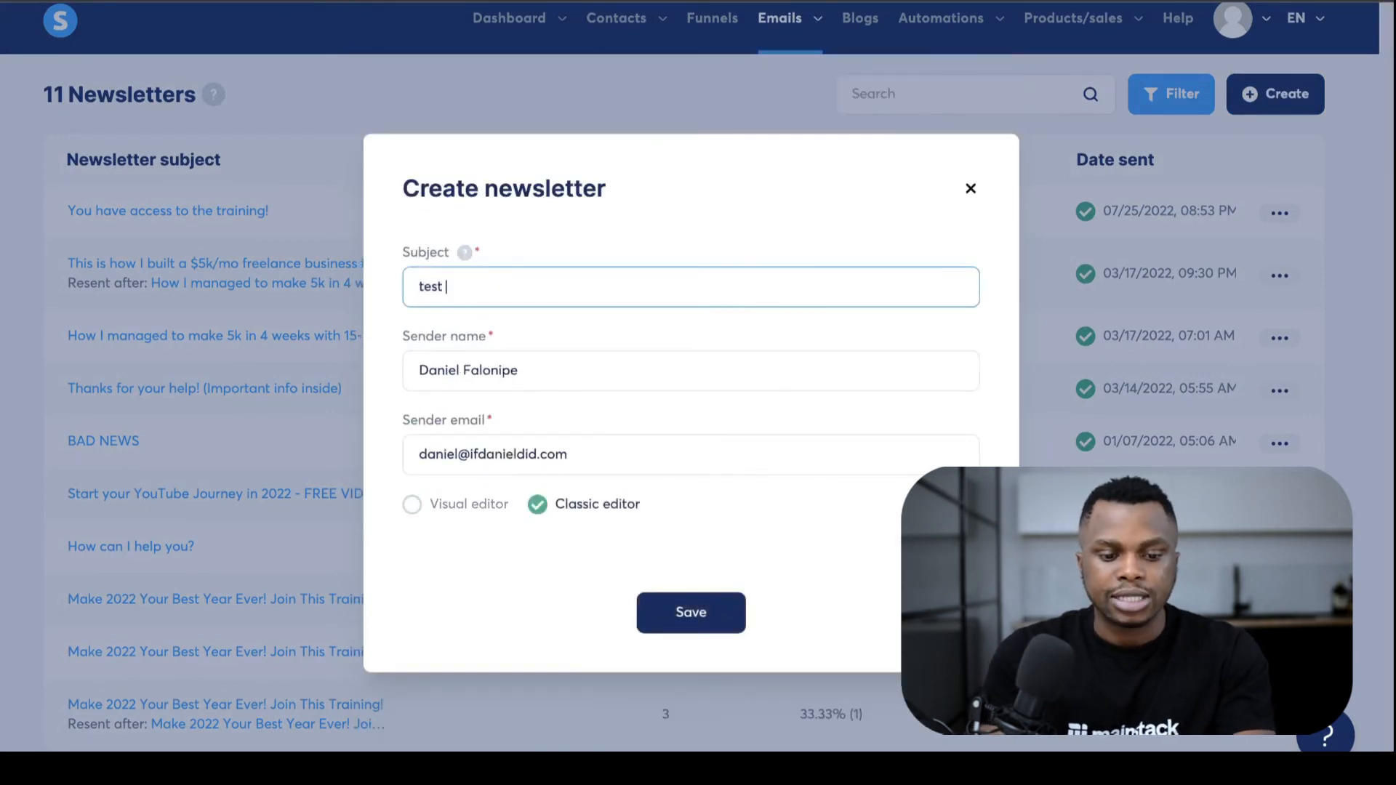
{"action": "type", "text": " News"}
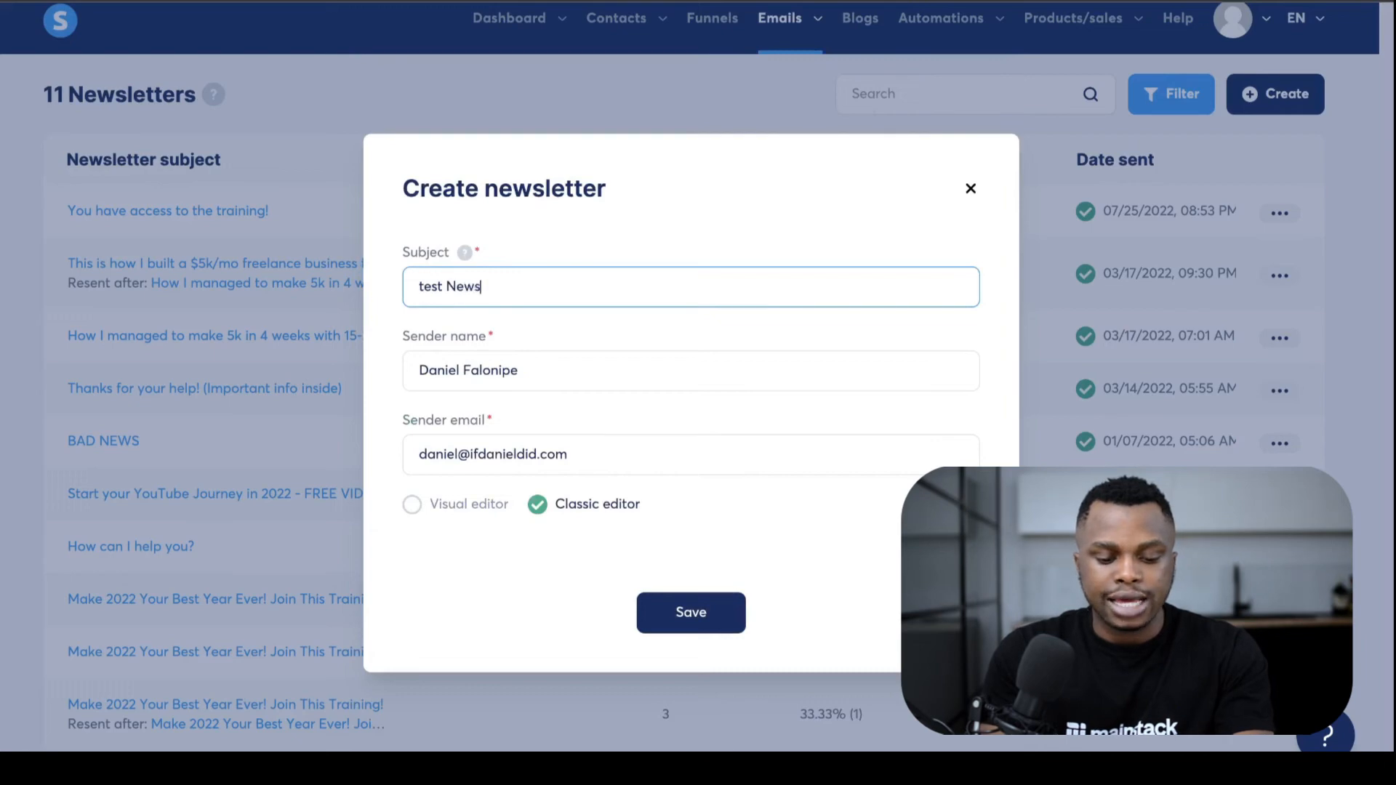
{"action": "type", "text": "letter"}
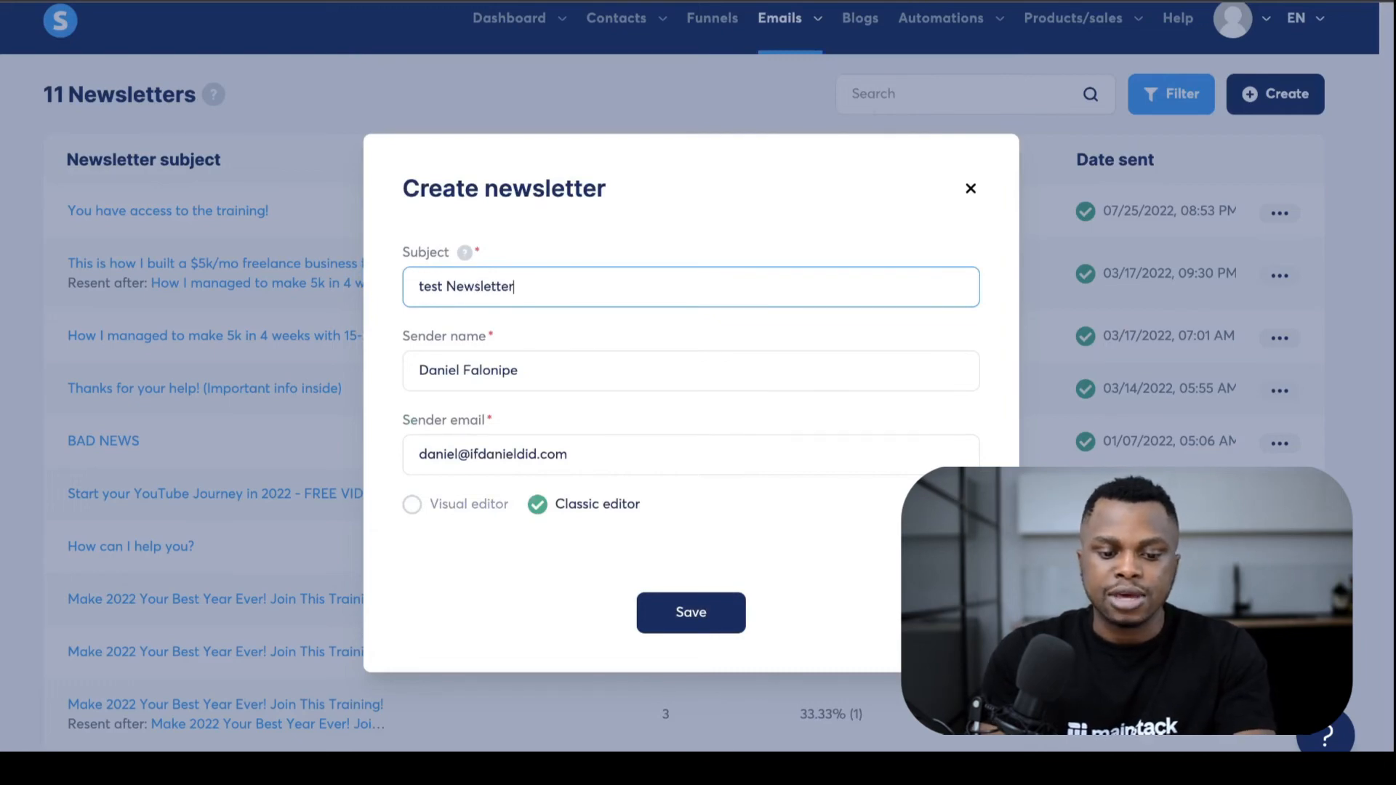
{"action": "left_click", "coordinate": [691, 612]}
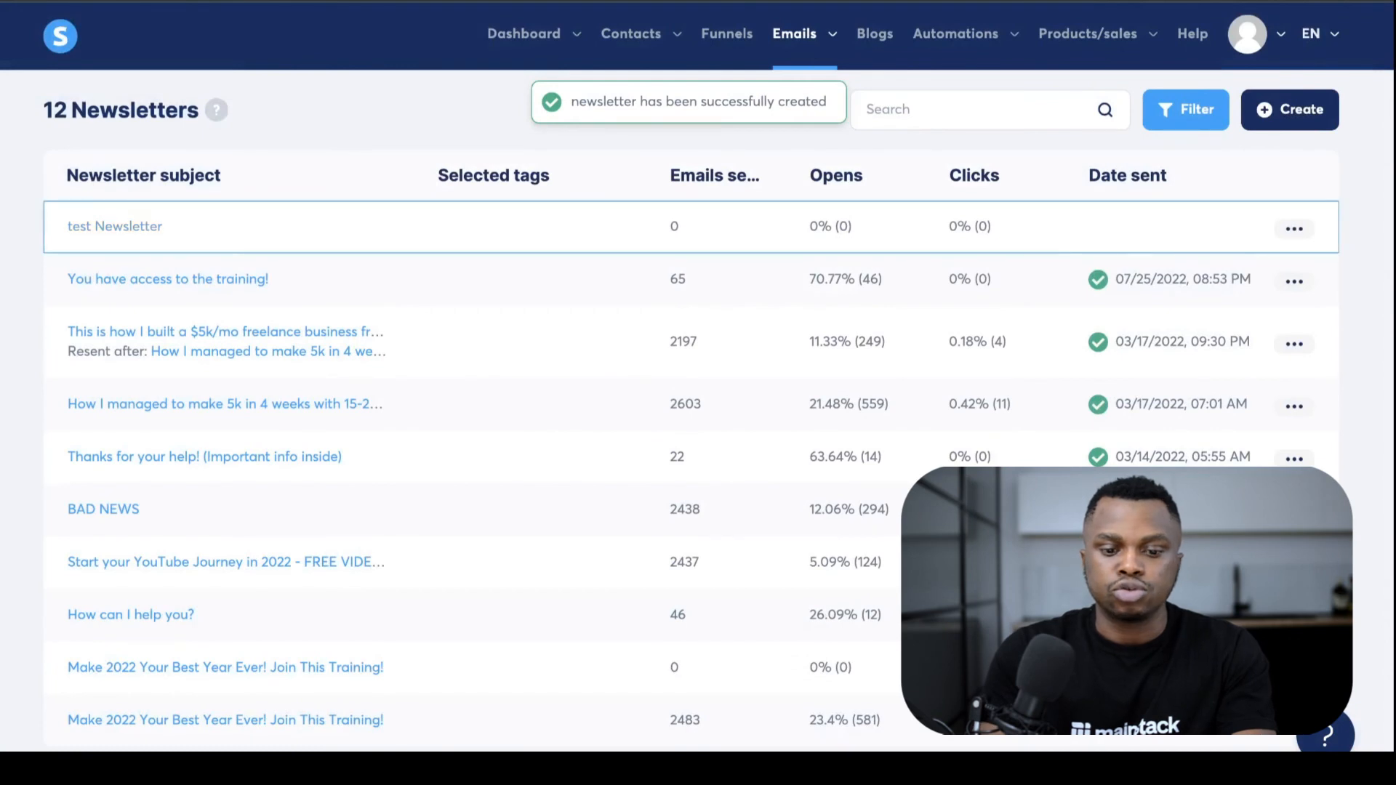
Step: Open the test Newsletter, examine its tag-based recipient settings, and return to the newsletter list
{"action": "left_click", "coordinate": [115, 227]}
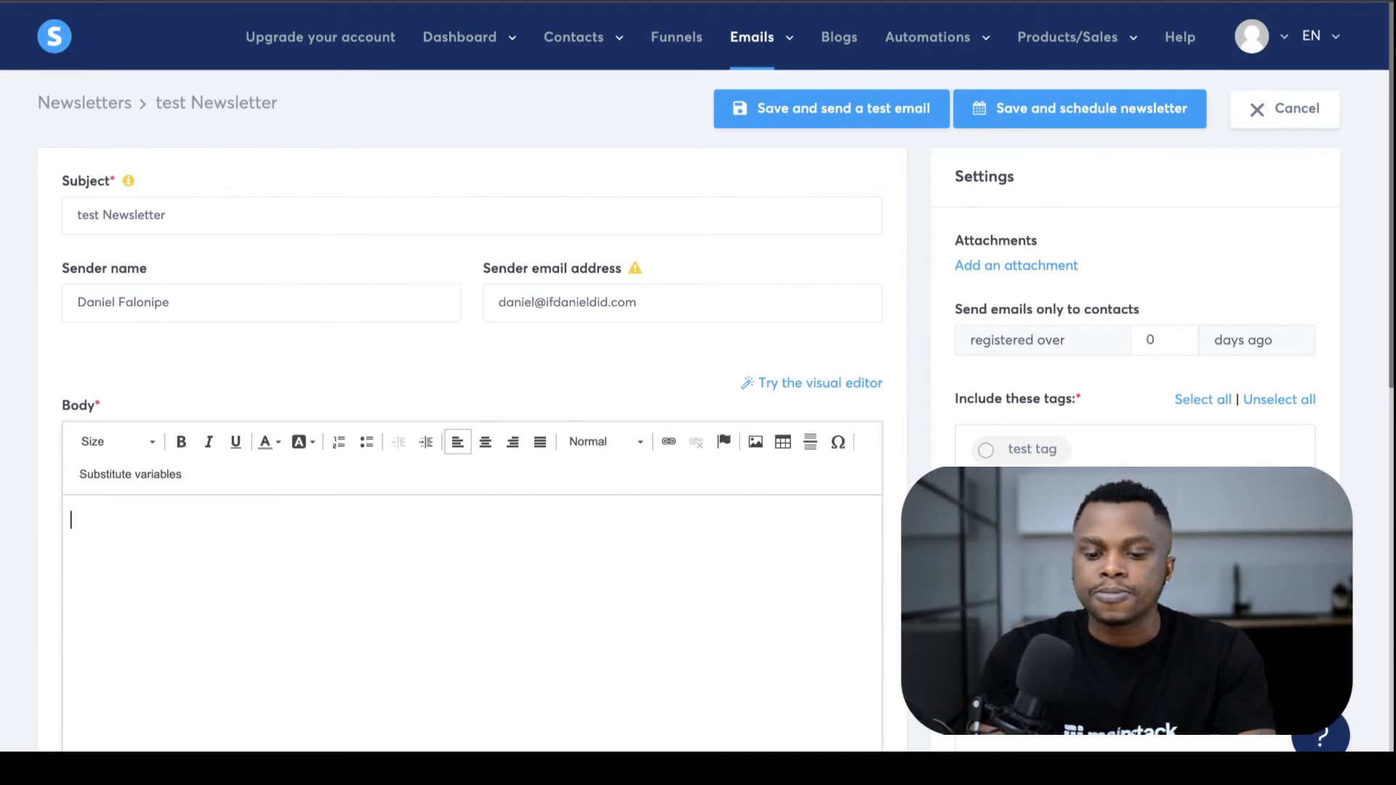
{"action": "left_click", "coordinate": [1020, 450]}
{"action": "left_click", "coordinate": [1021, 450]}
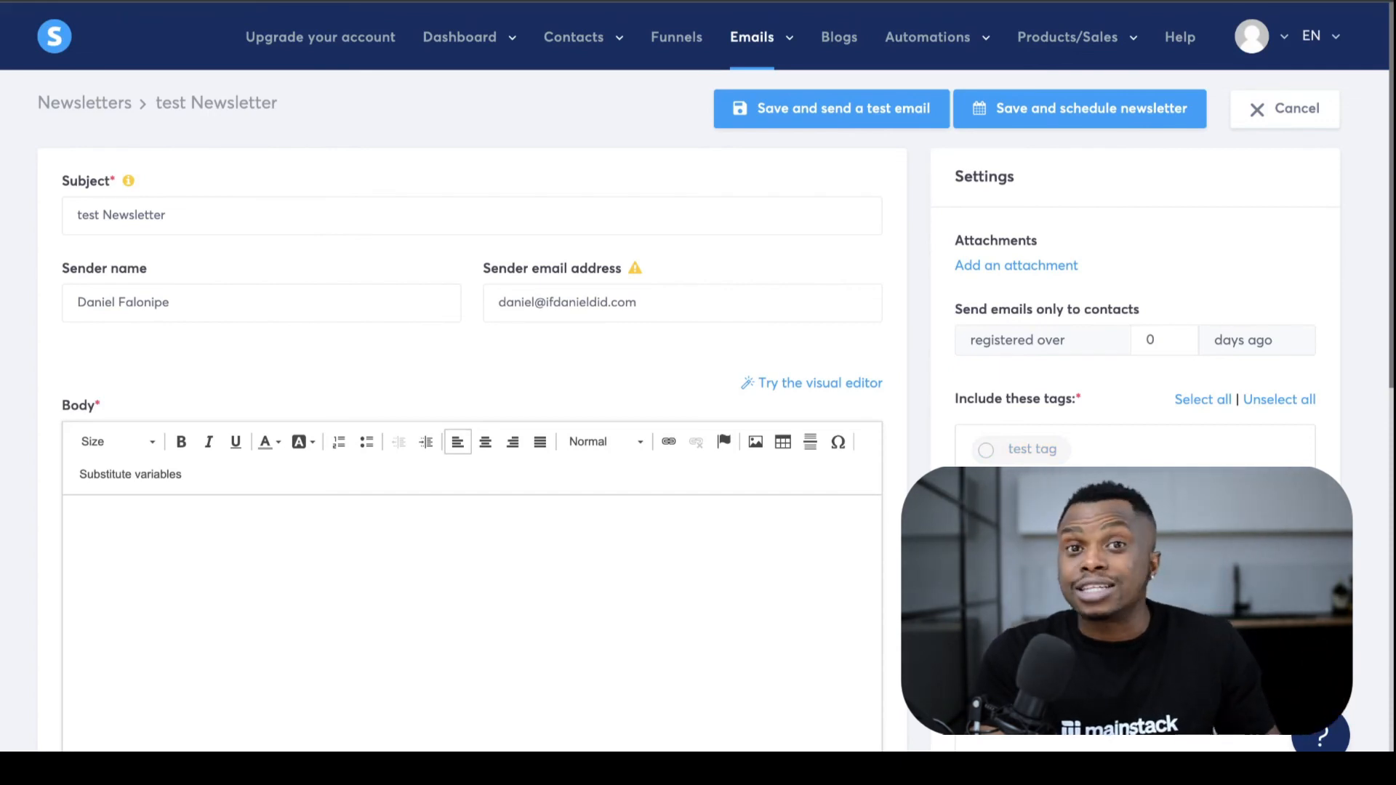
{"action": "scroll", "coordinate": [698, 393], "scroll_direction": "down", "scroll_amount": 1}
{"action": "scroll", "coordinate": [697, 393], "scroll_direction": "up", "scroll_amount": 1}
{"action": "key", "text": "alt+Left"}
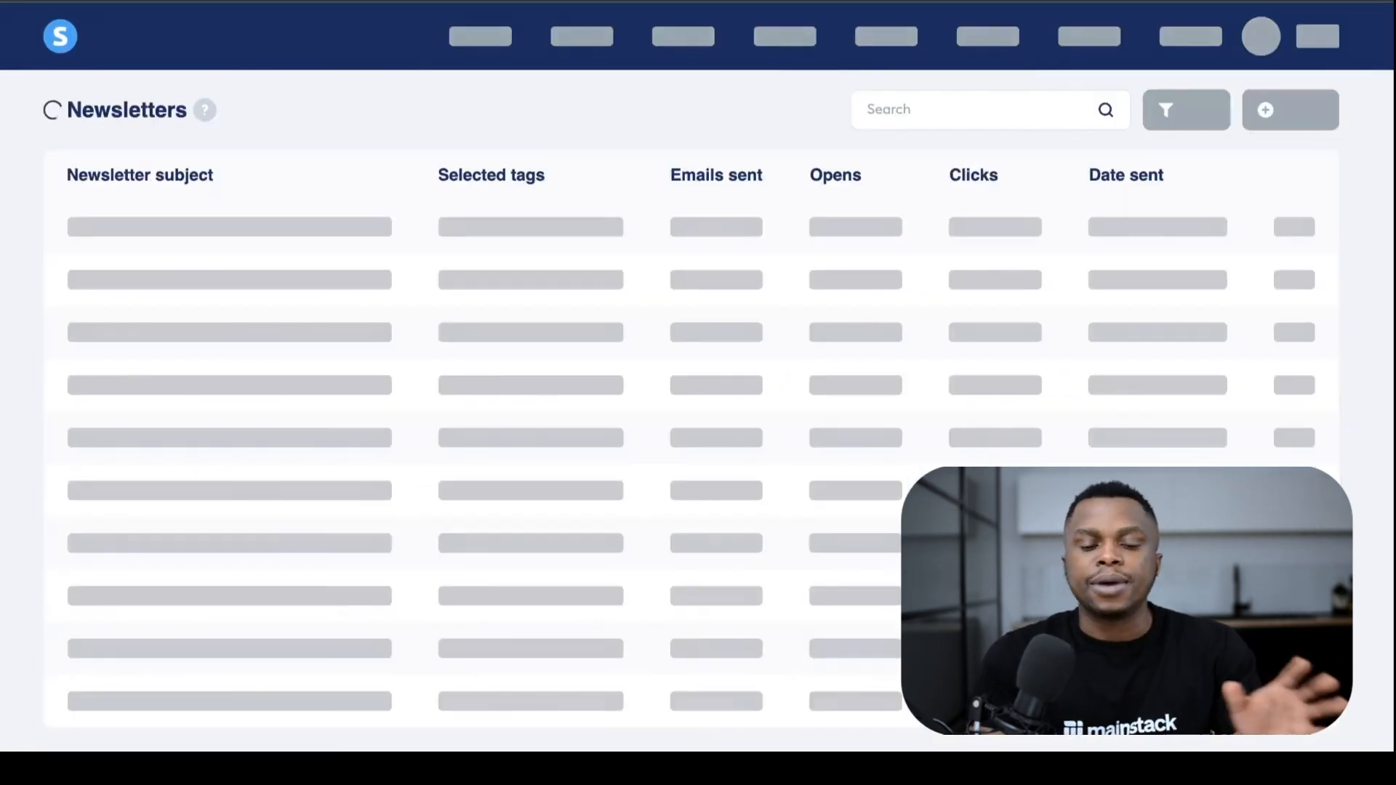
Step: Open the account's mailing settings and examine the sender email address and the options below it
{"action": "mouse_move", "coordinate": [1248, 35]}
{"action": "left_click", "coordinate": [1225, 96]}
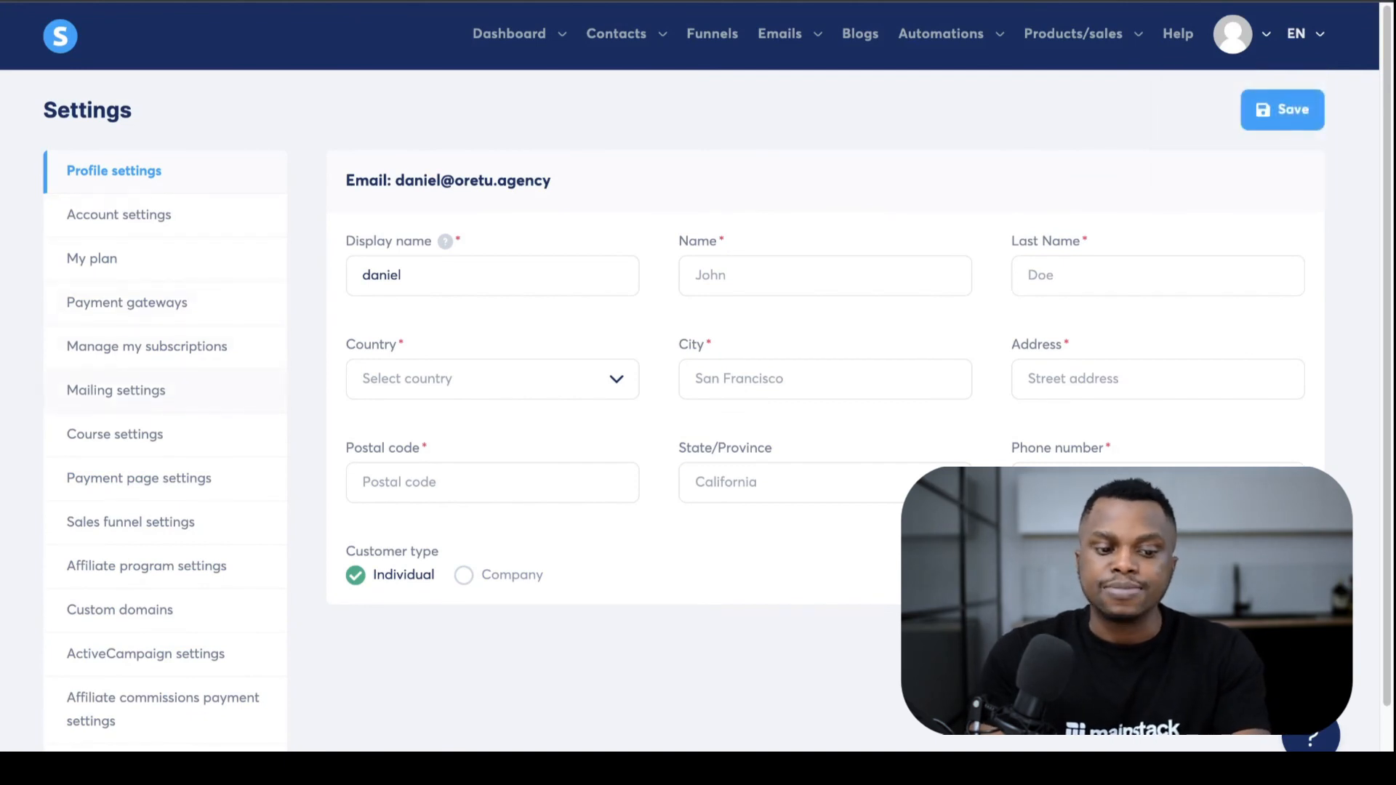
{"action": "left_click", "coordinate": [117, 390]}
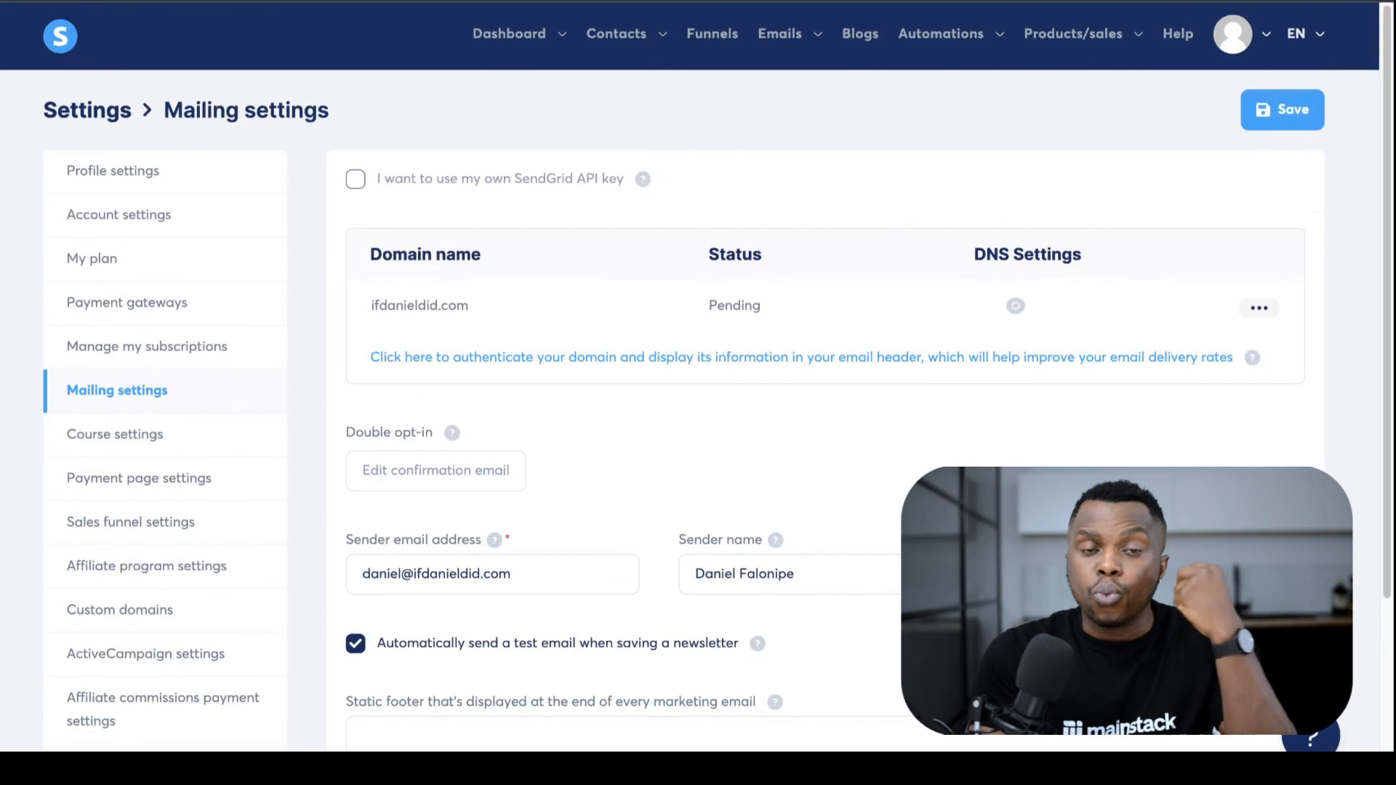
{"action": "scroll", "coordinate": [800, 393], "scroll_direction": "down", "scroll_amount": 2}
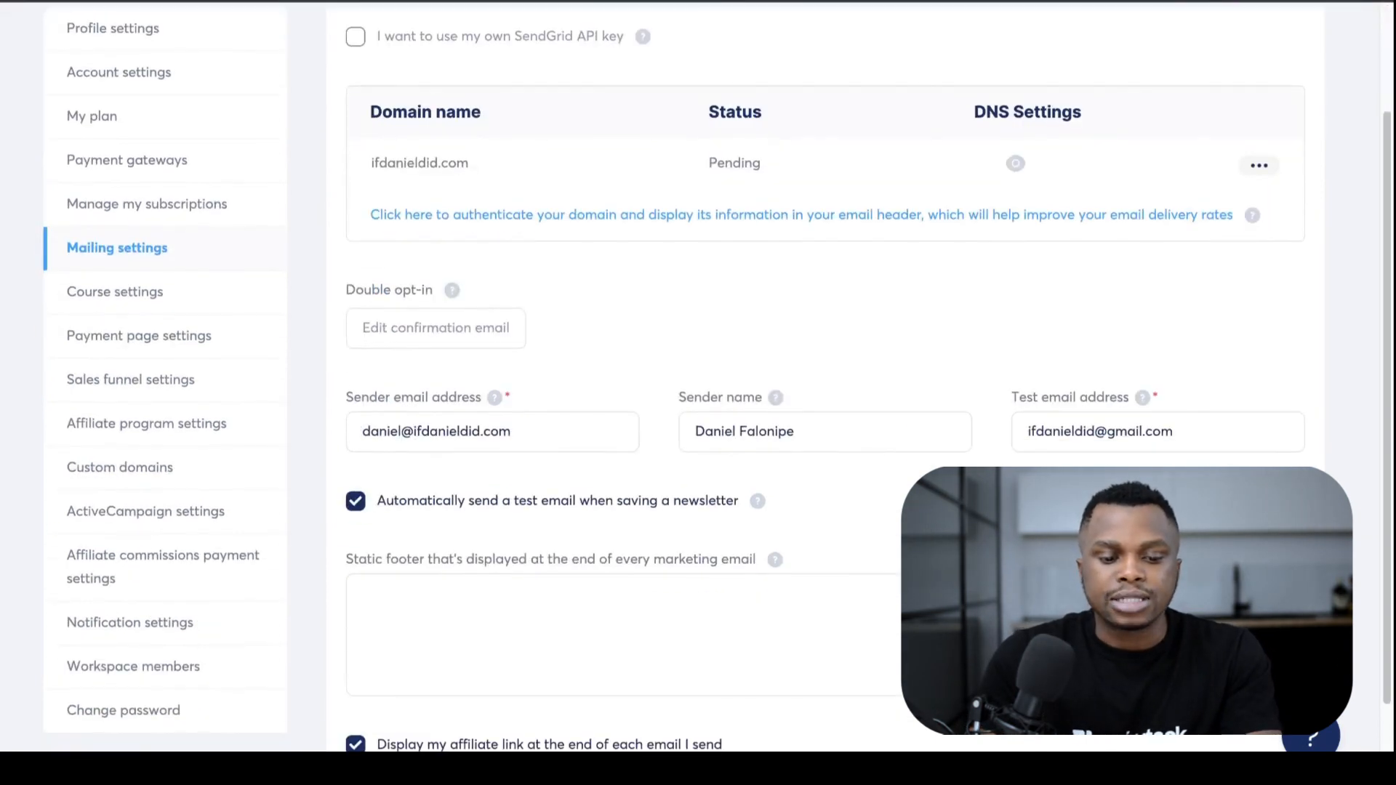
{"action": "double_click", "coordinate": [448, 432]}
{"action": "left_click", "coordinate": [538, 432]}
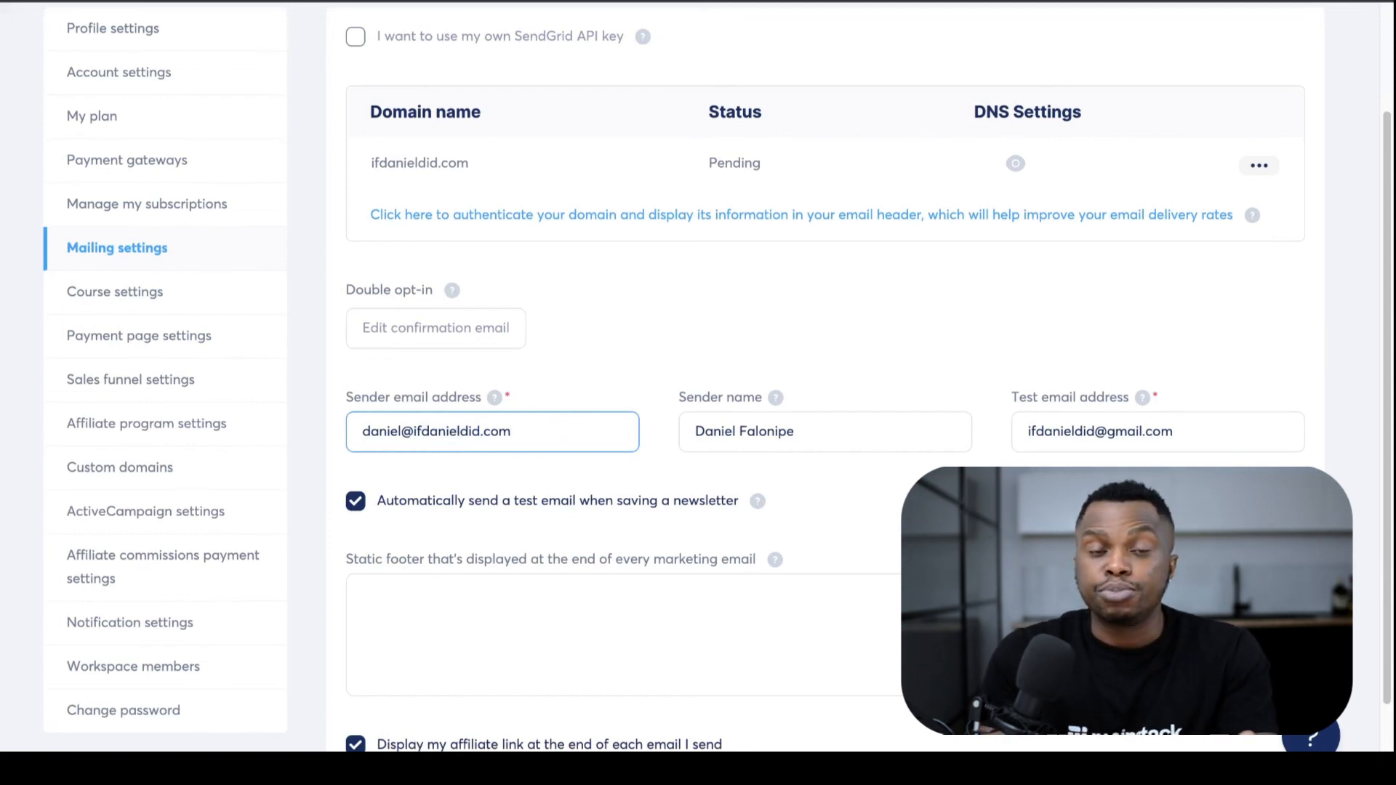
{"action": "scroll", "coordinate": [697, 393], "scroll_direction": "down", "scroll_amount": 1}
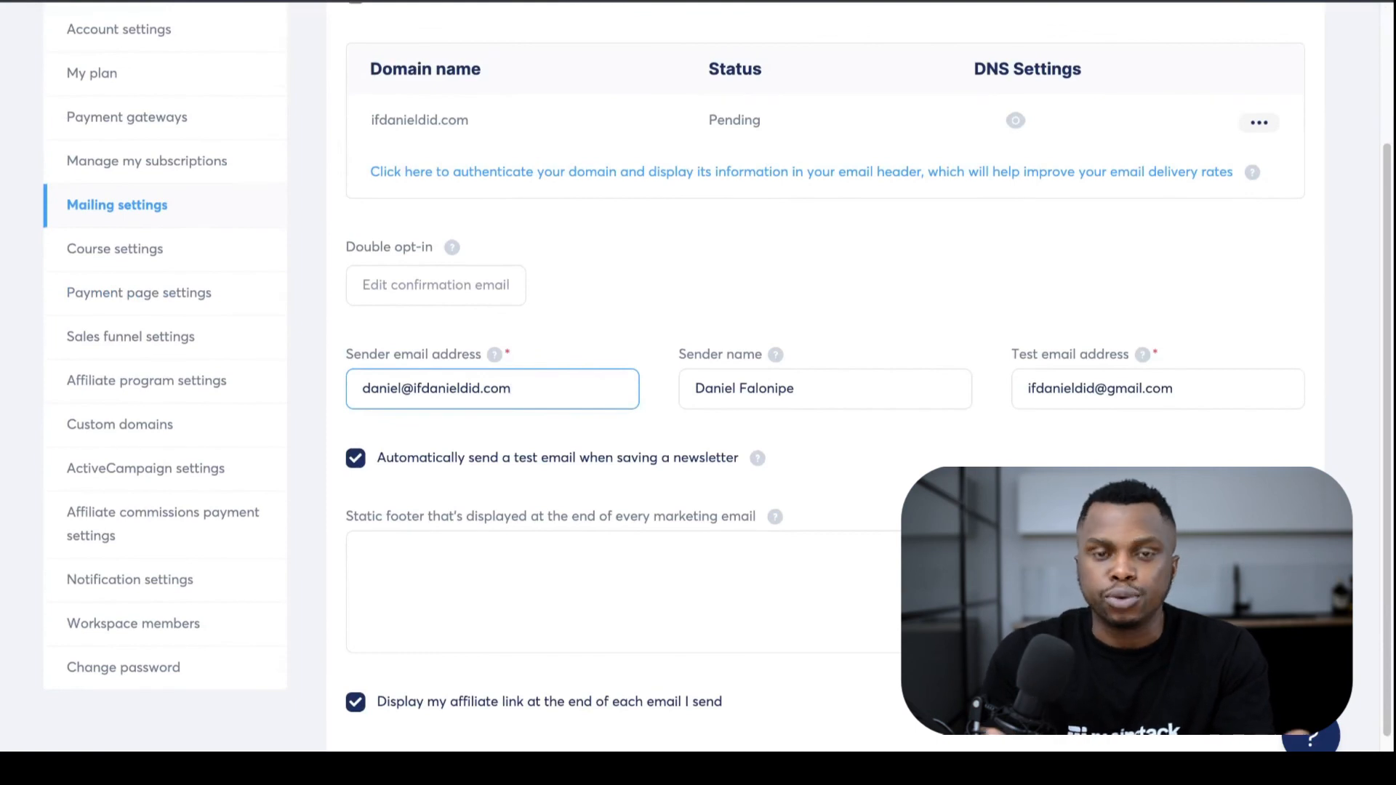
Step: View the DNS records required to authenticate the pending sending domain, and close the instructions
{"action": "scroll", "coordinate": [698, 392], "scroll_direction": "up", "scroll_amount": 3}
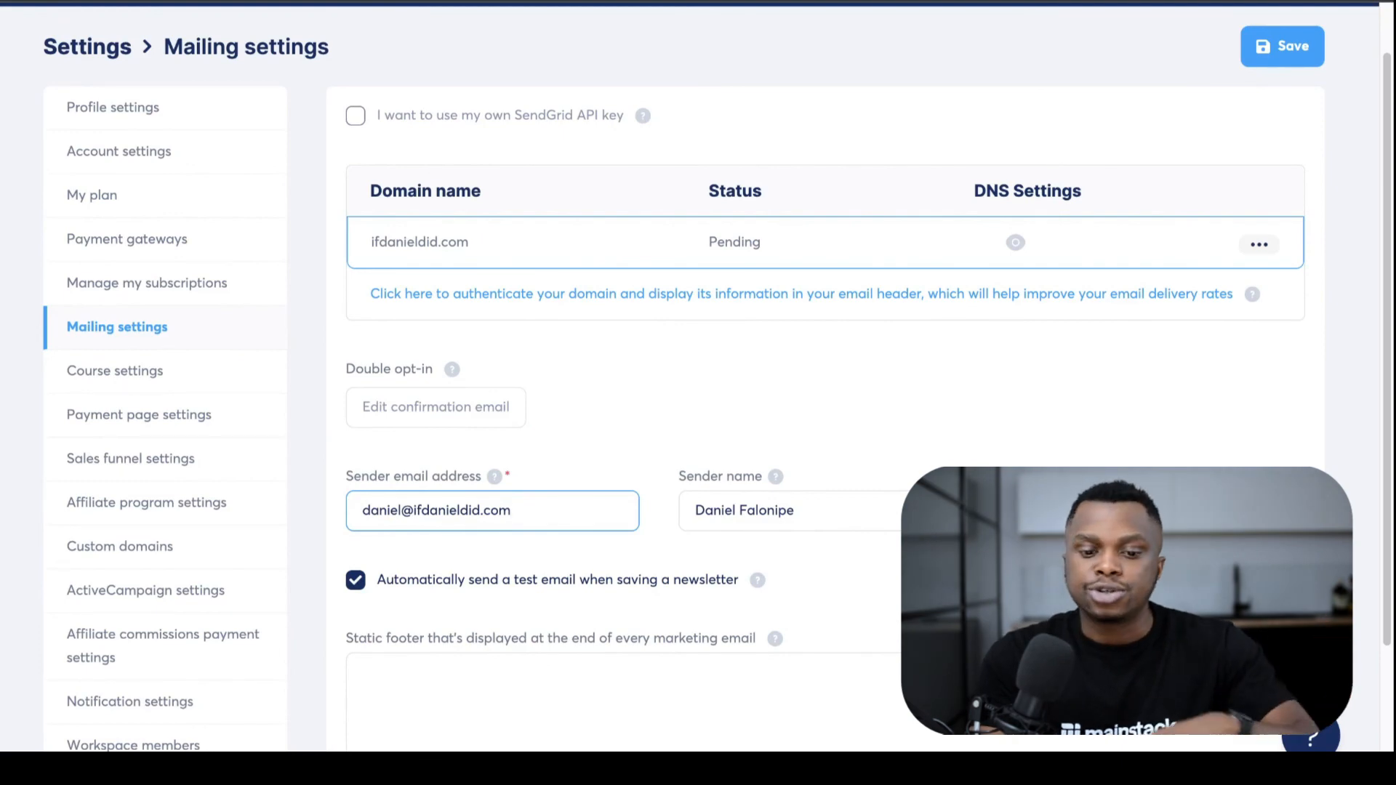
{"action": "left_click", "coordinate": [1015, 243]}
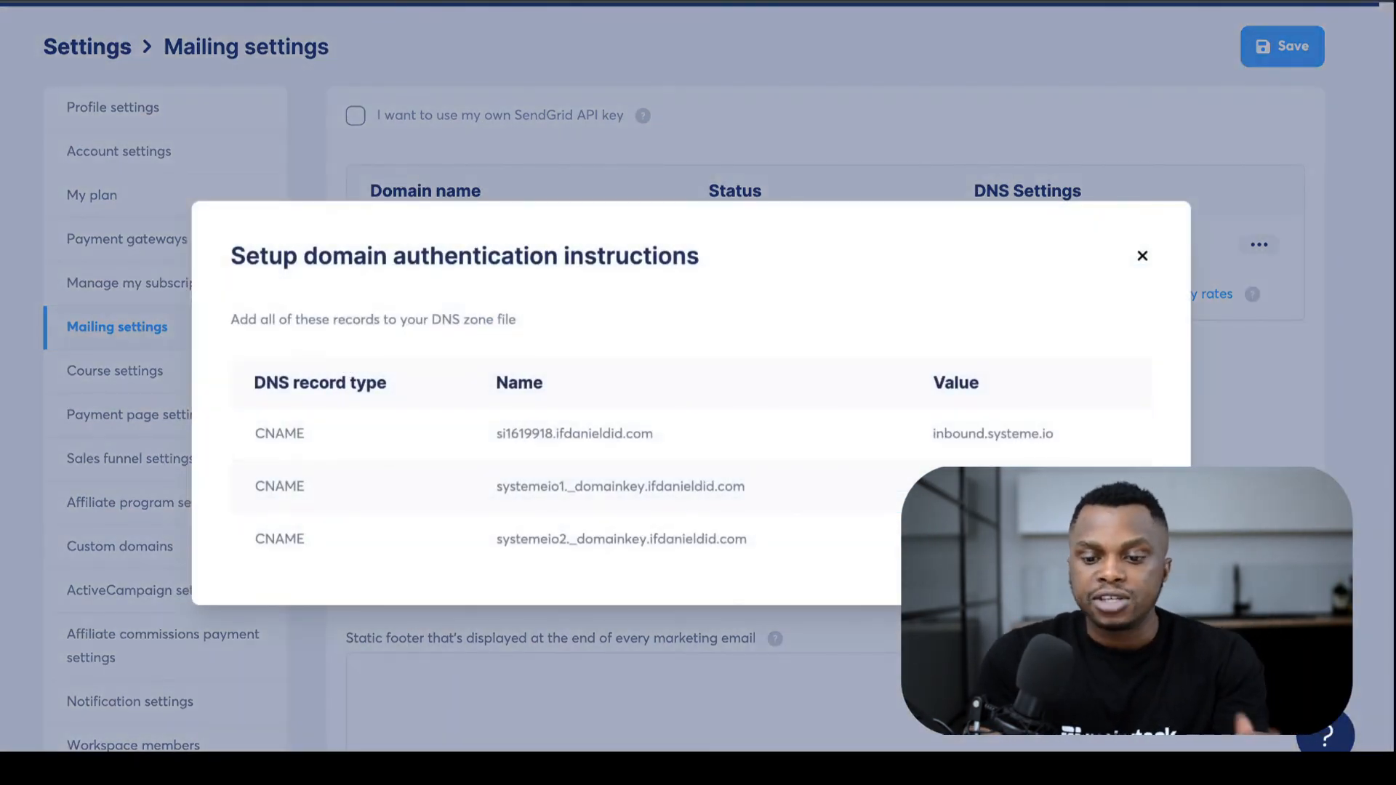
{"action": "left_click", "coordinate": [1142, 256]}
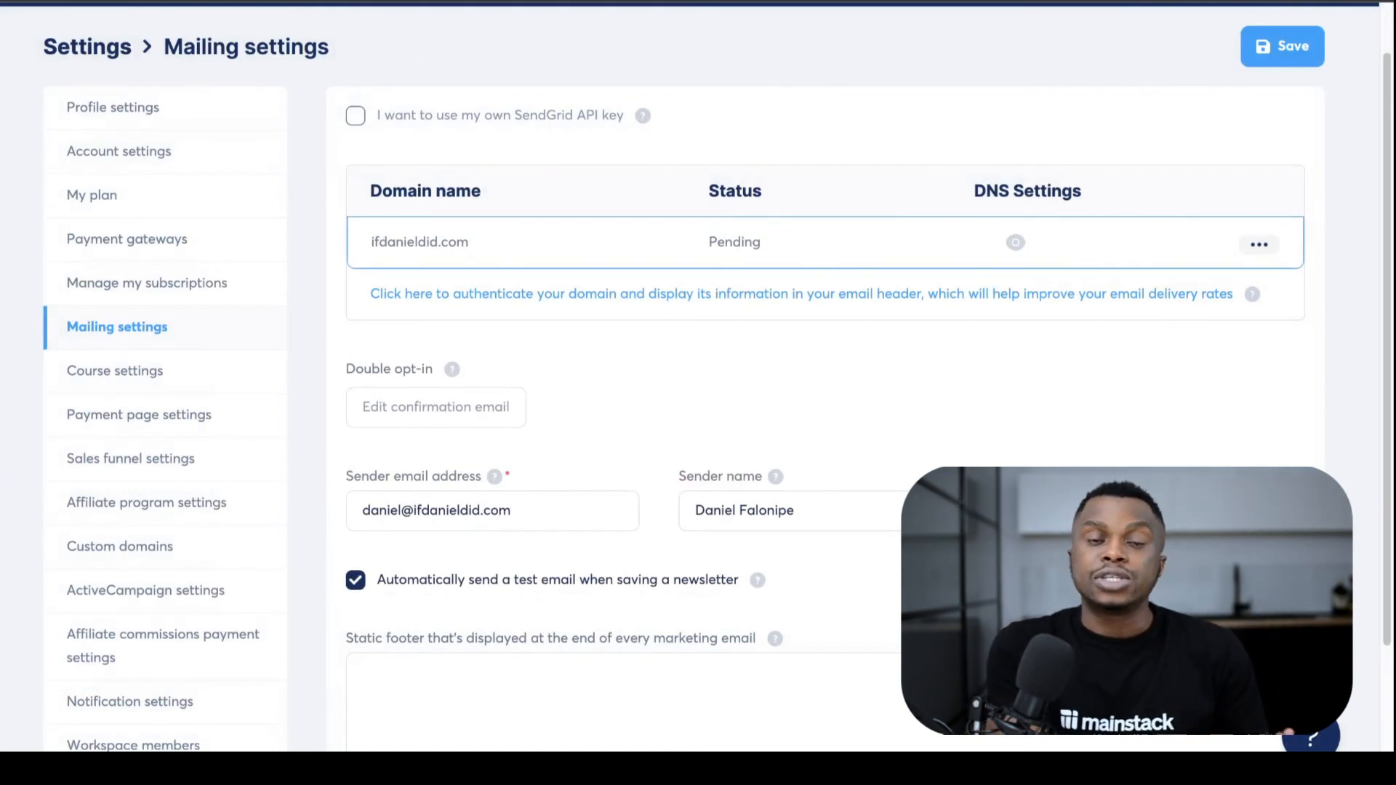